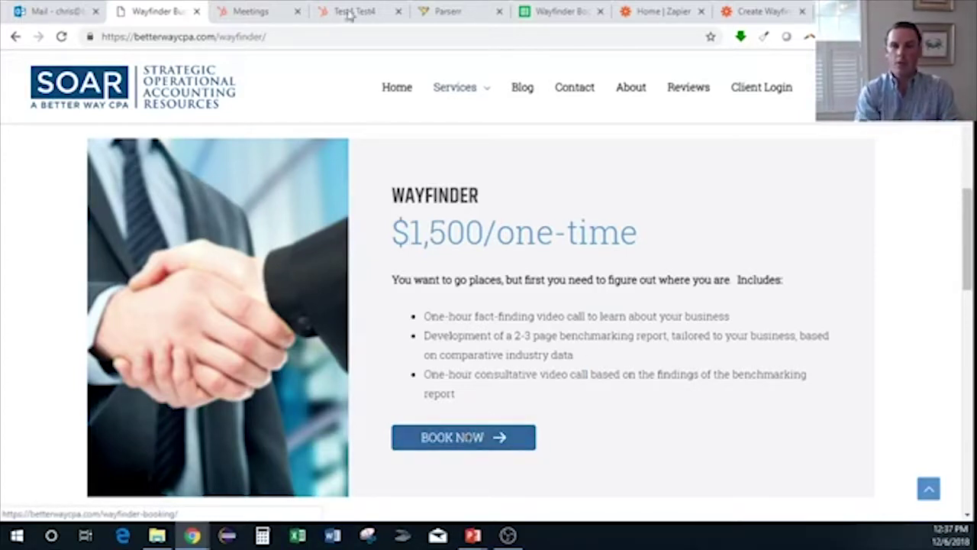
Step: Separate the Wayfinder service page into its own browser window and open its consultation booking calendar
right_click(262, 11)
click(240, 11)
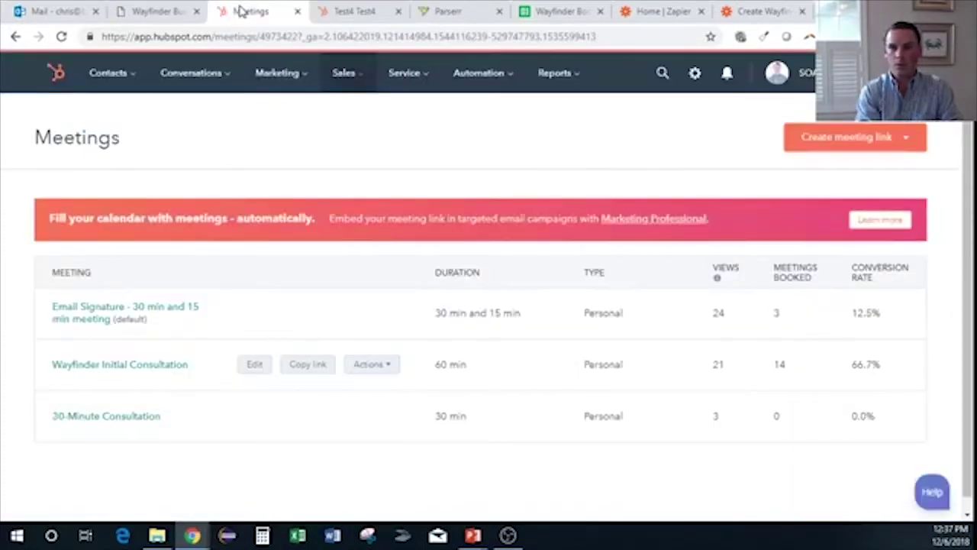
click(163, 9)
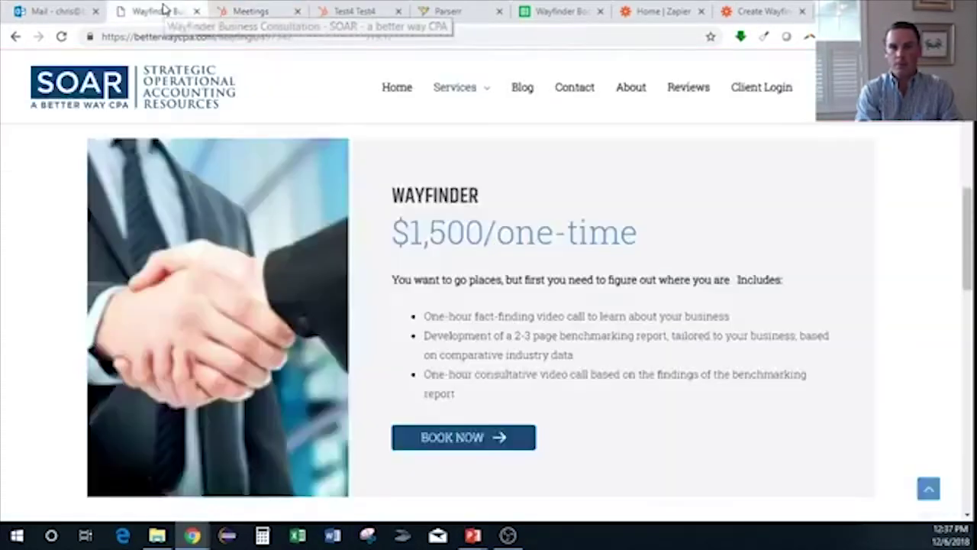
drag(164, 9, 523, 375)
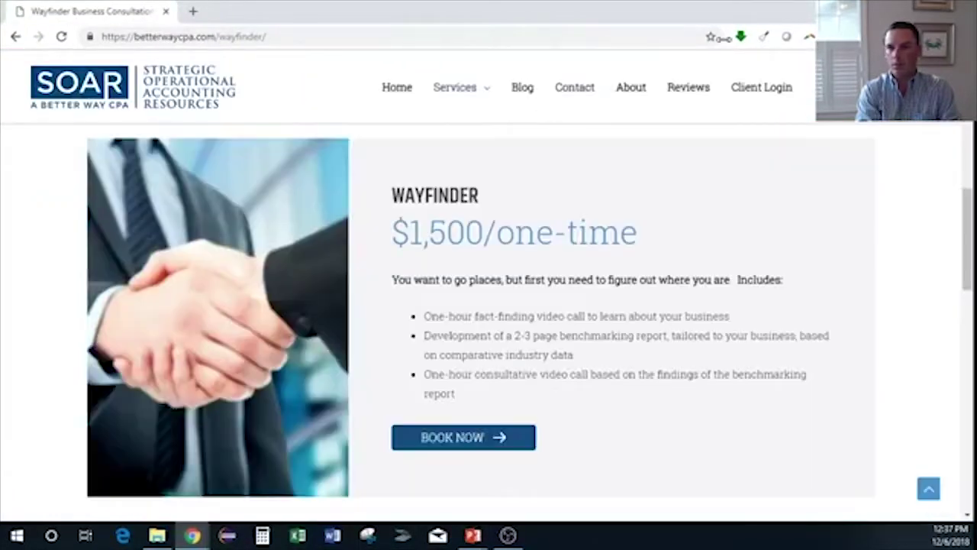
click(443, 454)
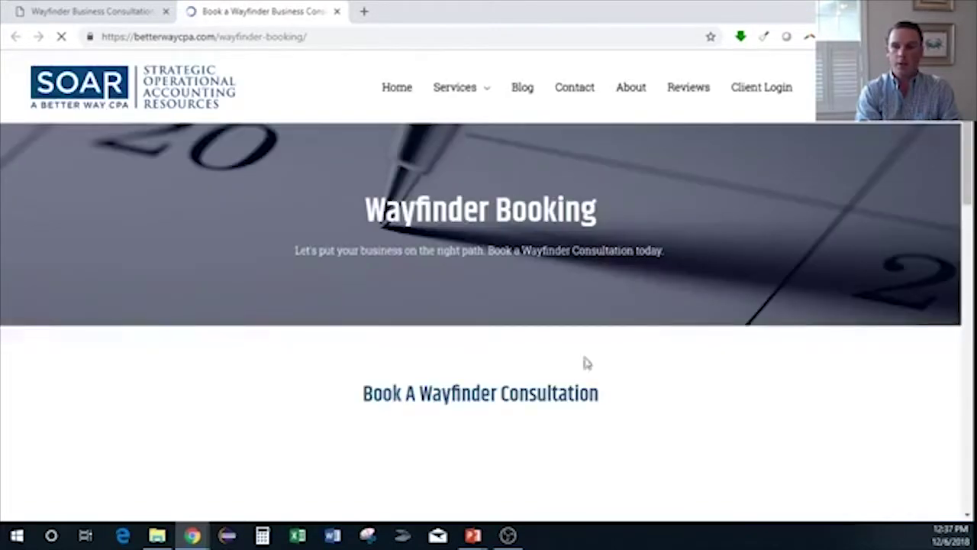
drag(972, 153, 970, 227)
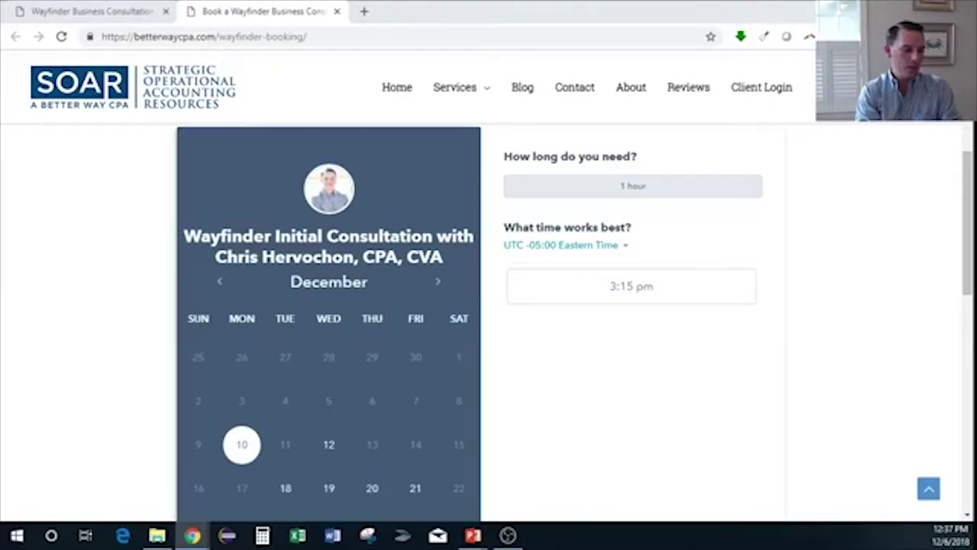
Step: Switch to HubSpot Meetings, open the Wayfinder Initial Consultation meeting for editing, and show its form questions
key(alt+Tab)
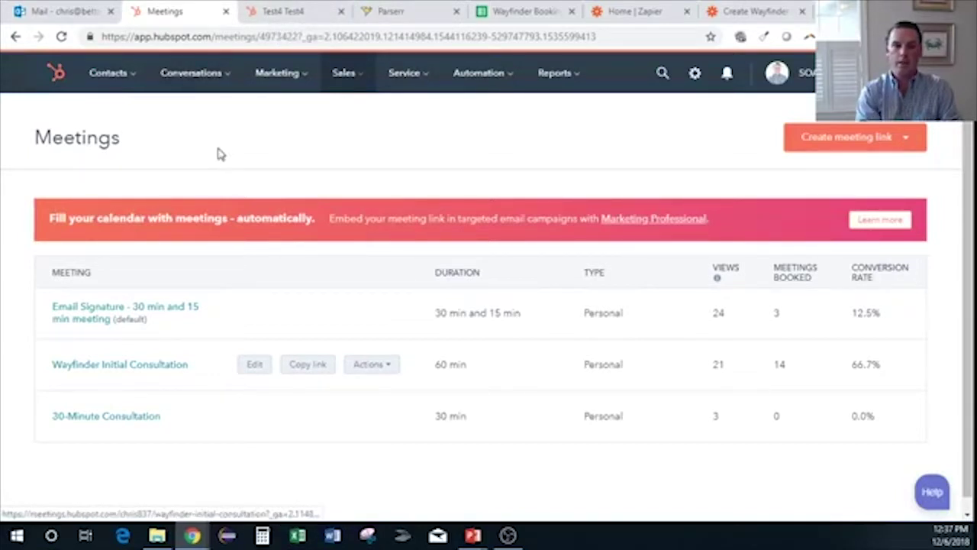
click(362, 71)
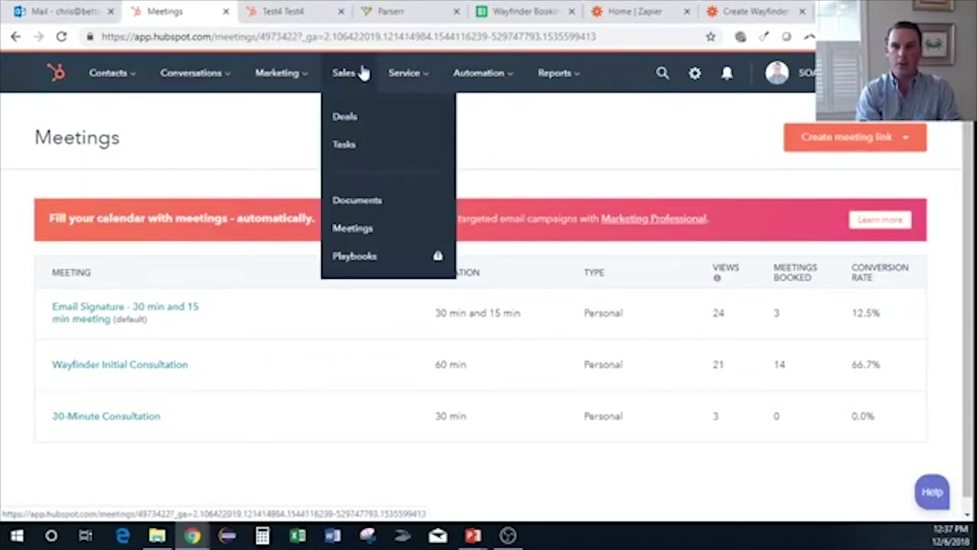
click(196, 189)
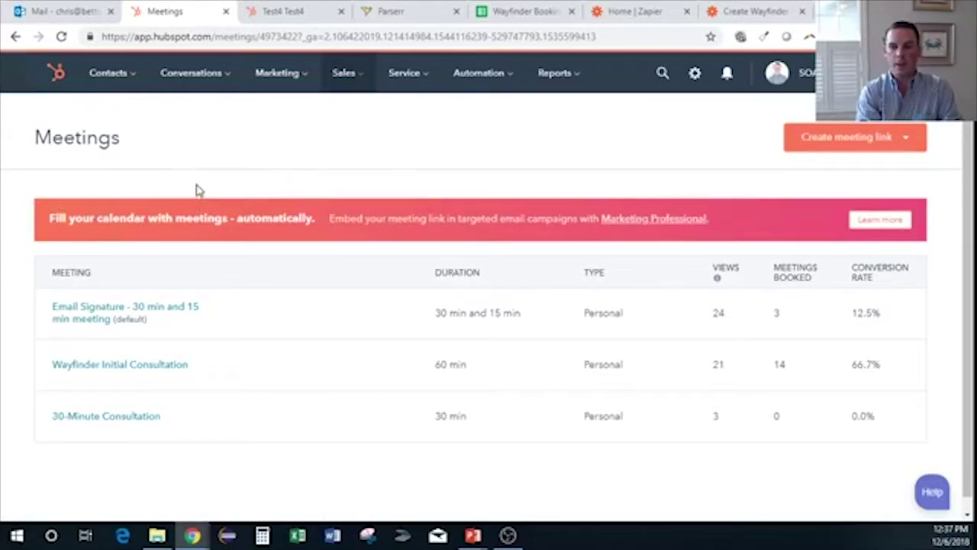
click(257, 365)
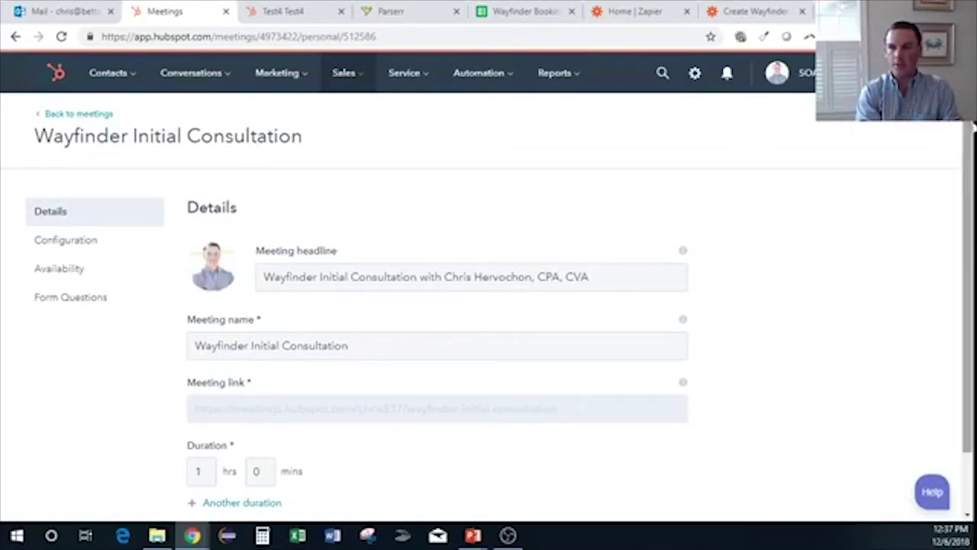
drag(972, 127, 968, 190)
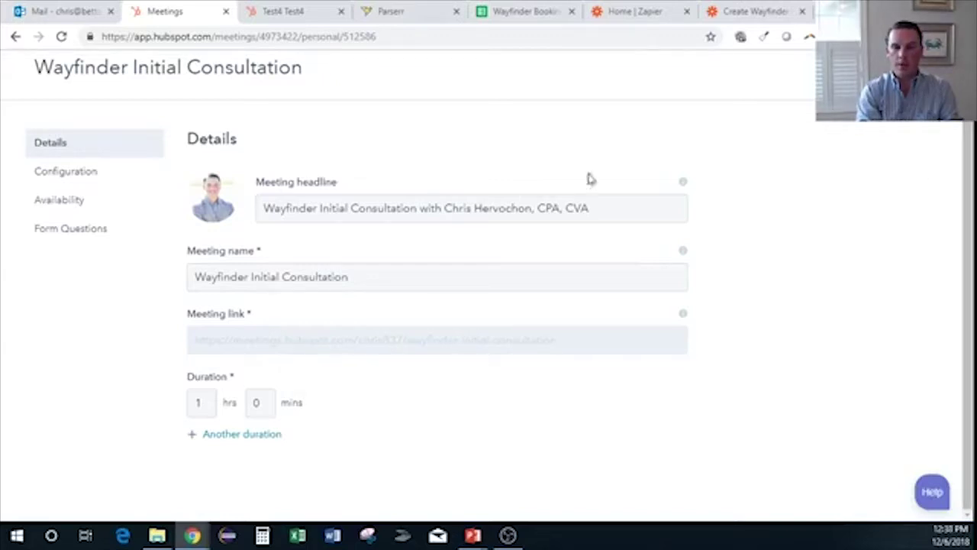
click(31, 234)
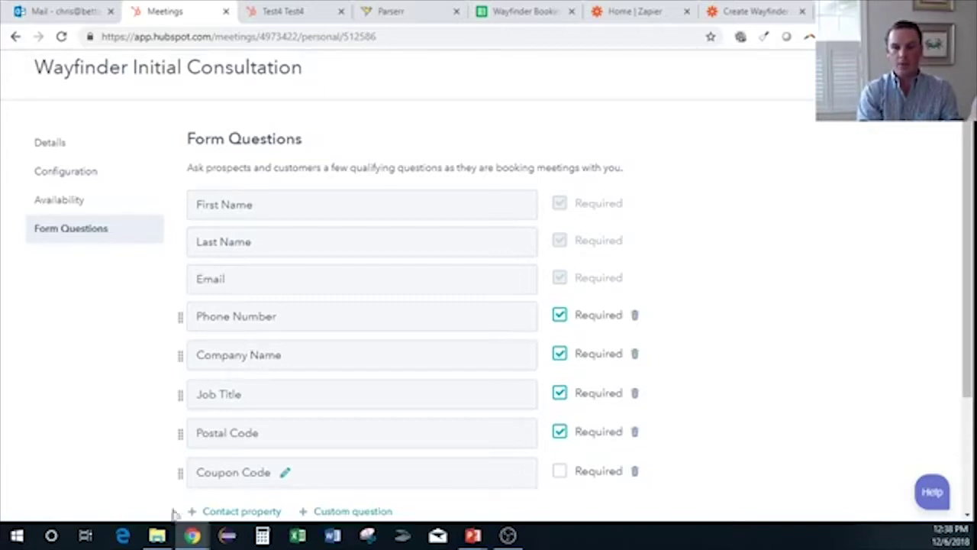
Step: Switch to the HubSpot booking notification email and review the submitted contact details and coupon code
mouse_move(188, 539)
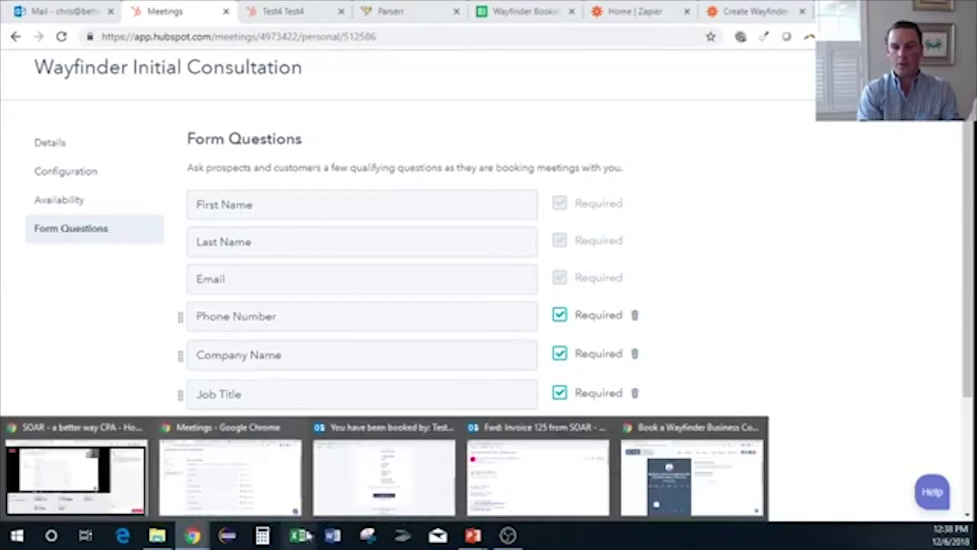
click(395, 492)
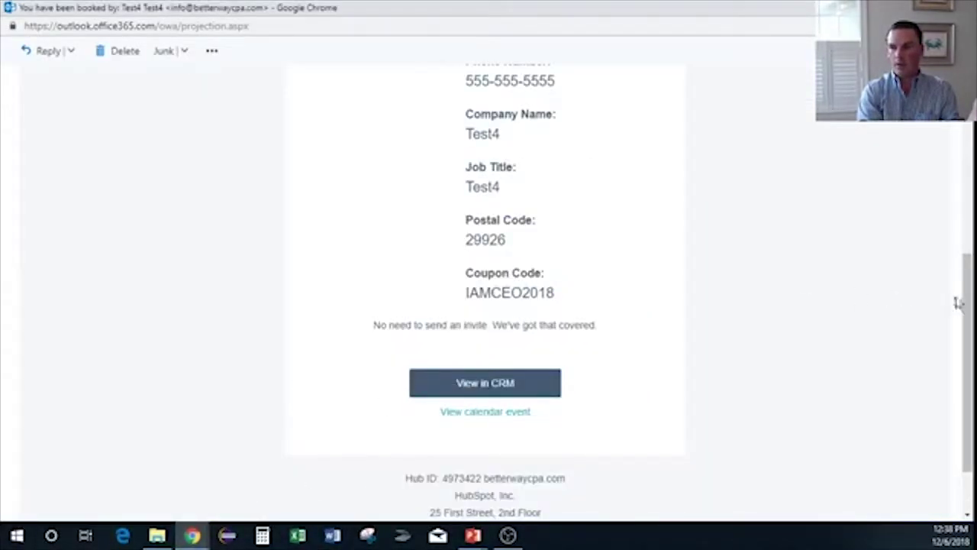
click(973, 241)
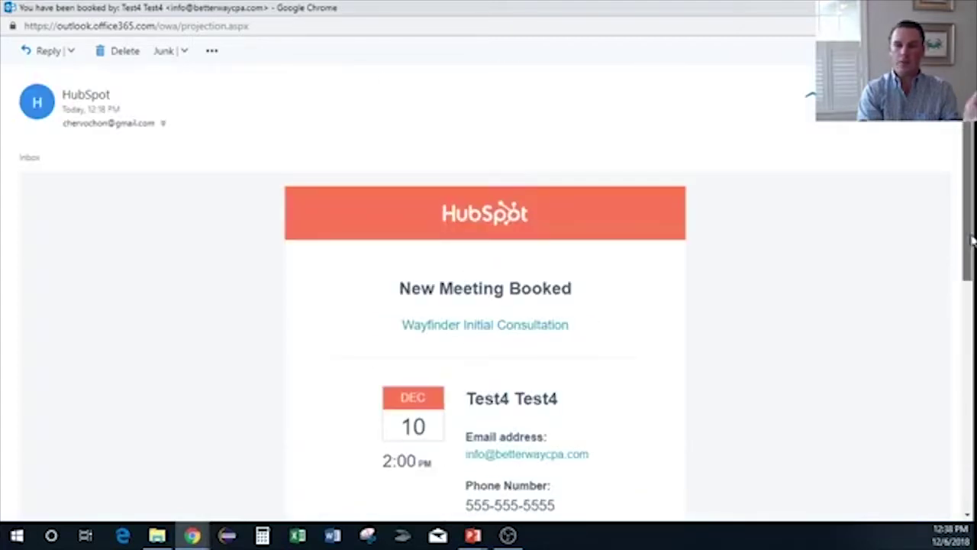
drag(973, 241, 966, 373)
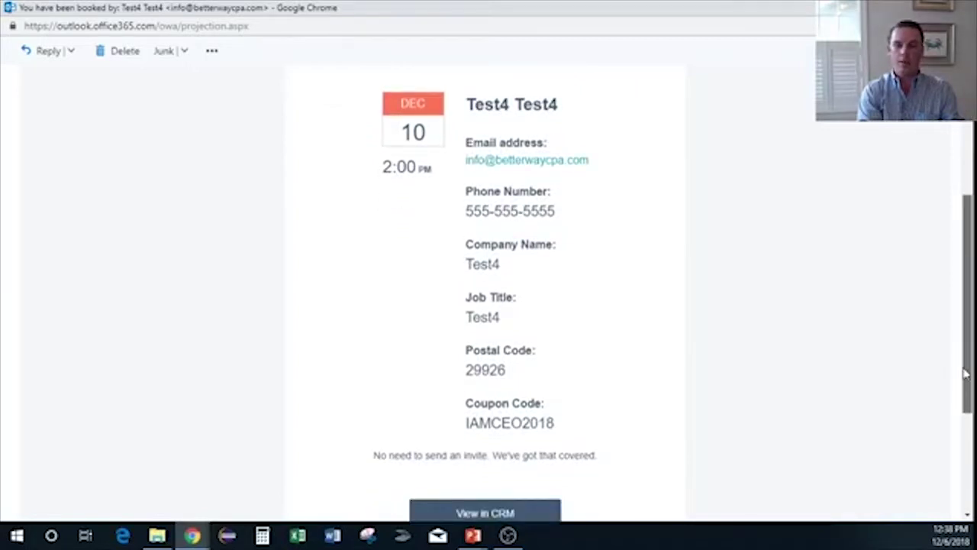
drag(965, 373, 966, 204)
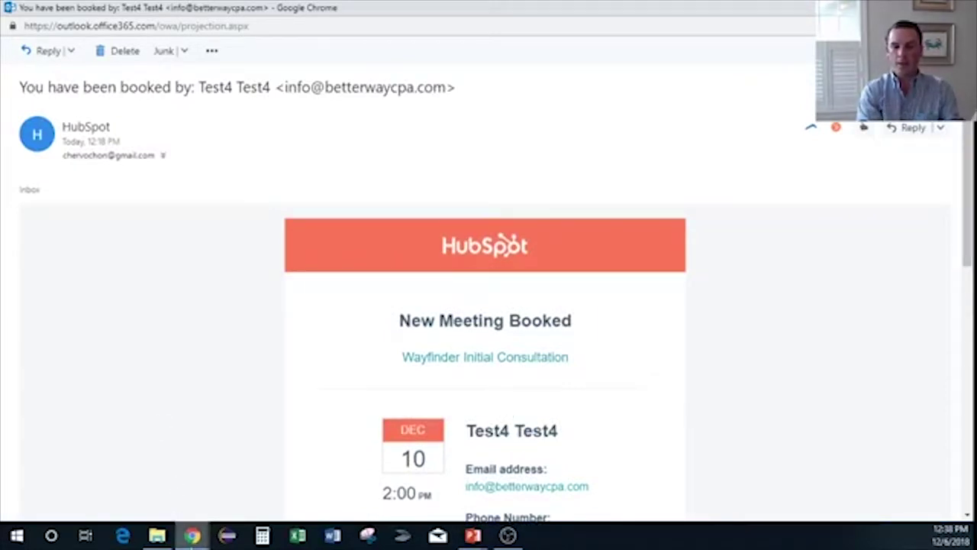
Step: Return to the main browser window, switch to Parserr, and open the Phone Number rule for editing
mouse_move(191, 536)
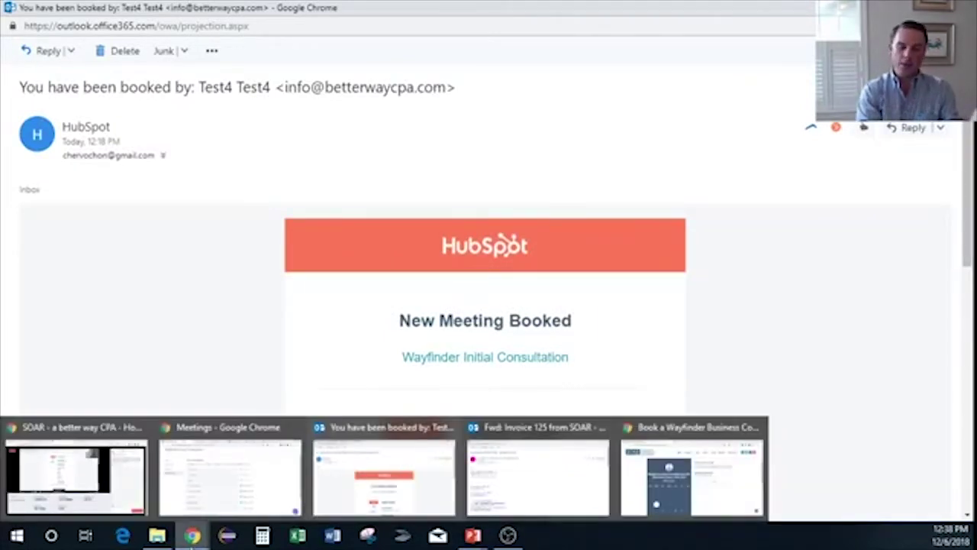
click(248, 500)
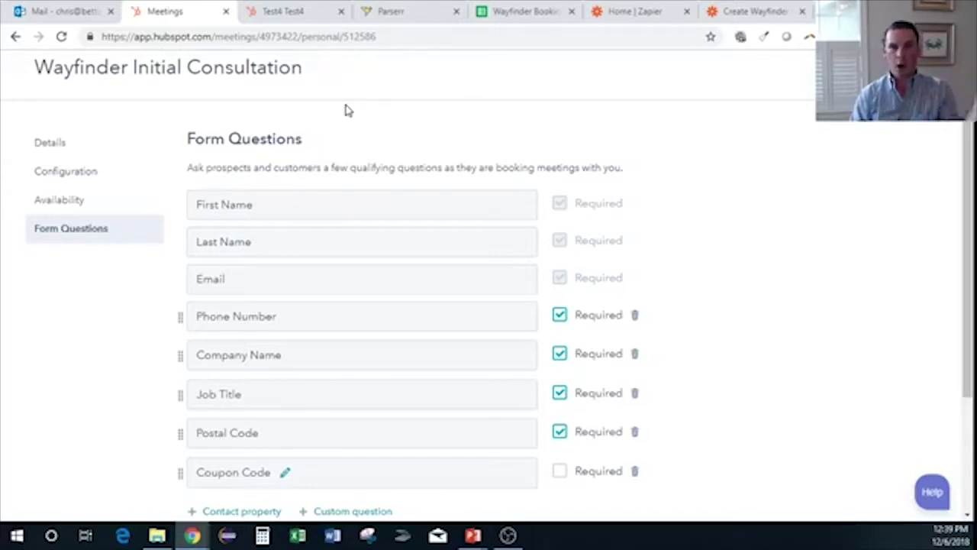
click(397, 21)
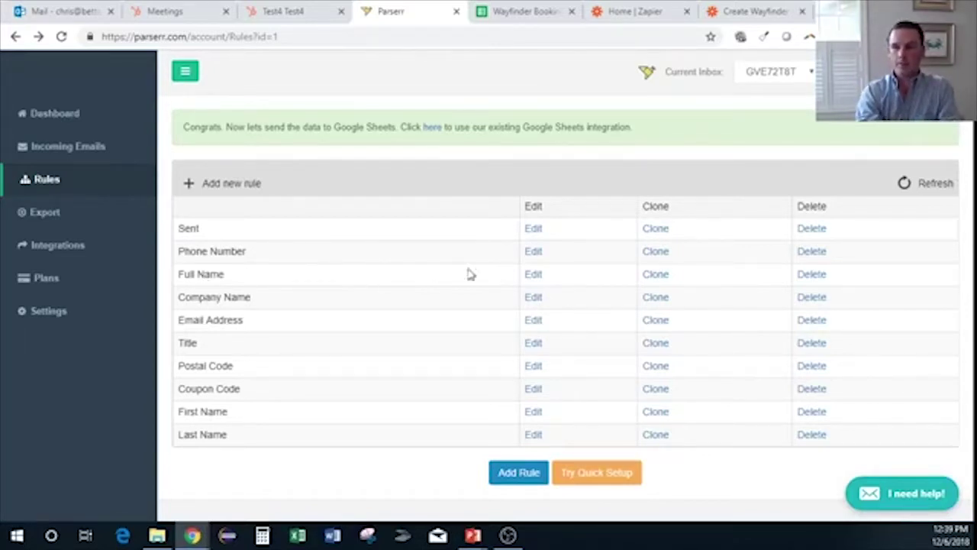
click(533, 252)
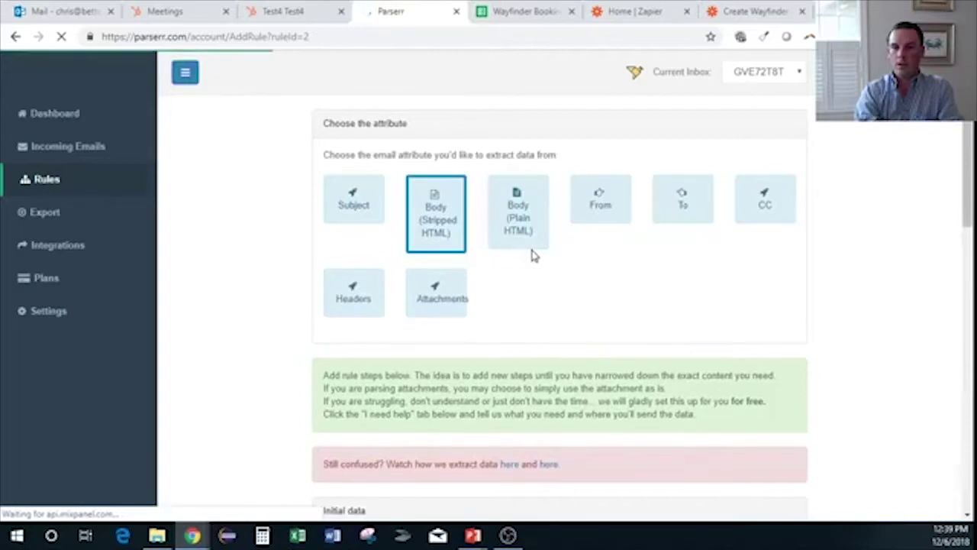
Step: Examine the Phone Number rule's initial email data and its content before and after the filter
scroll(953, 137, down, 5)
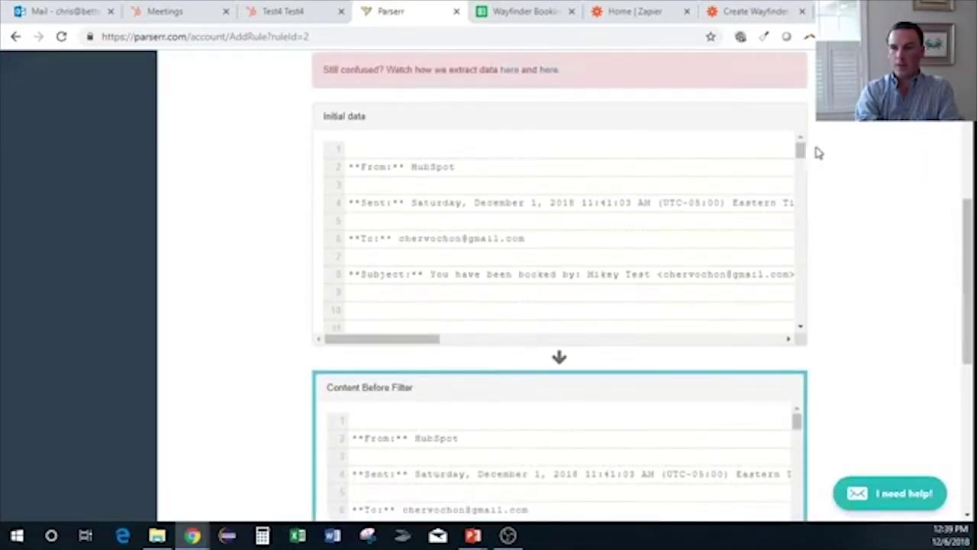
scroll(800, 327, down, 3)
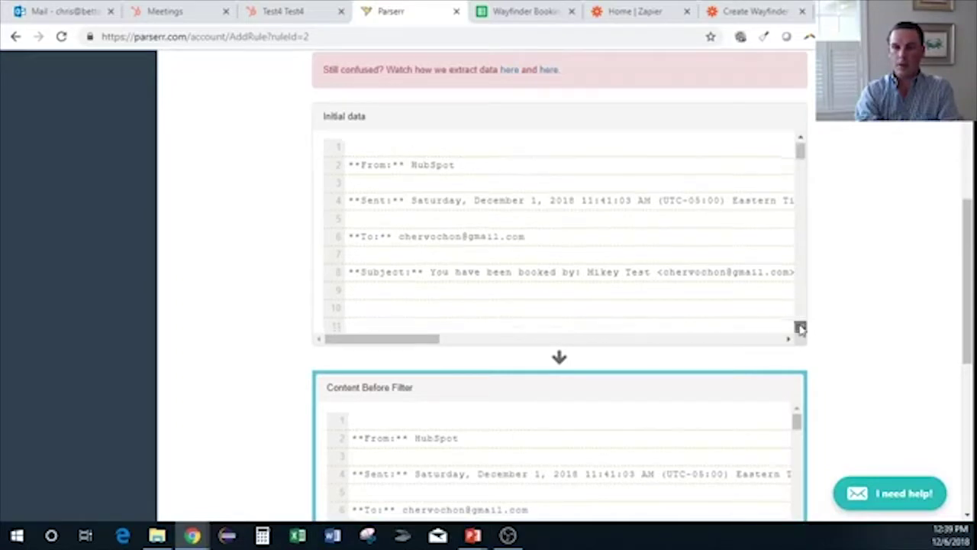
scroll(800, 330, down, 5)
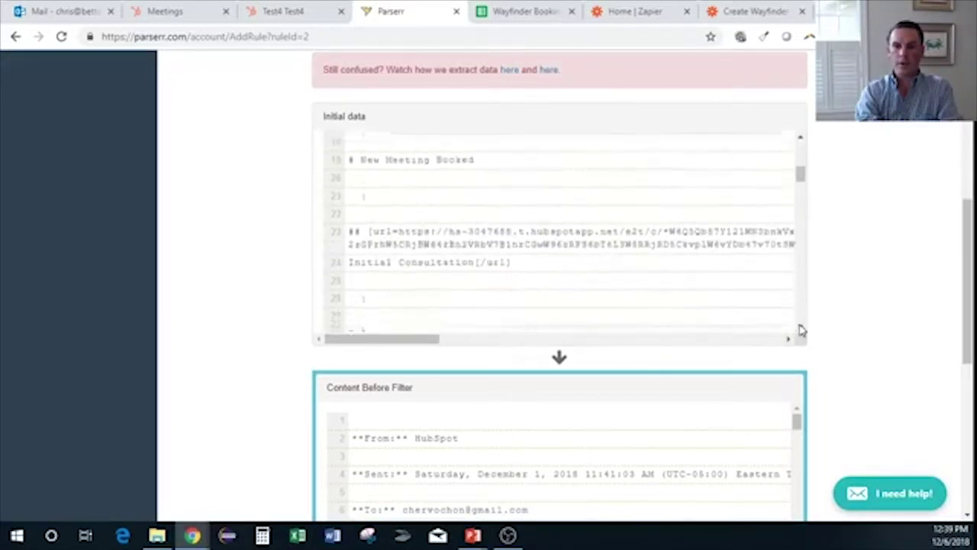
scroll(800, 330, down, 4)
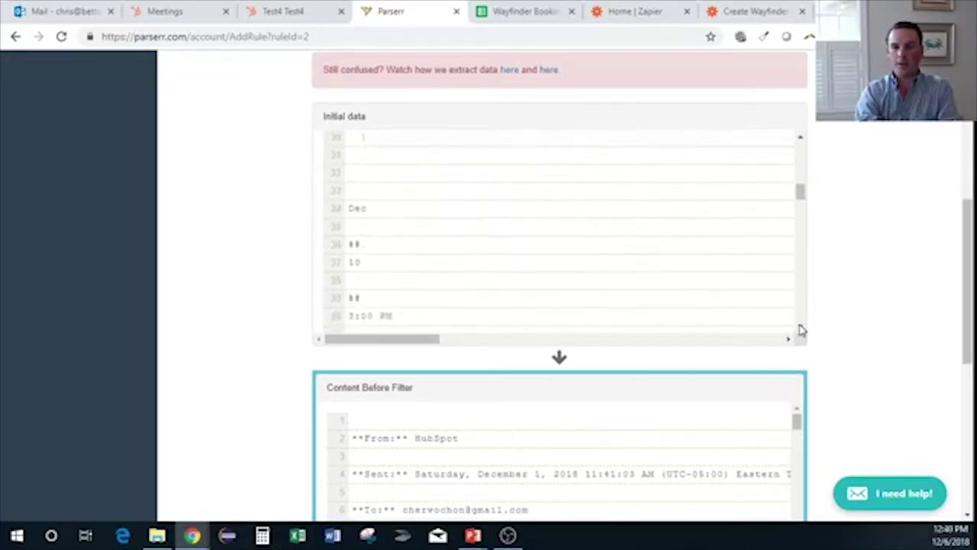
scroll(799, 330, down, 2)
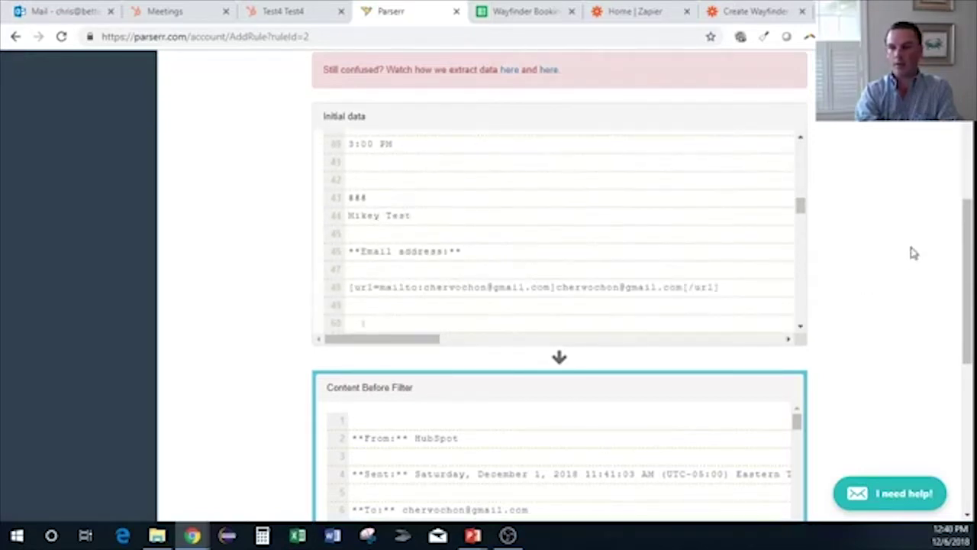
drag(966, 252, 959, 367)
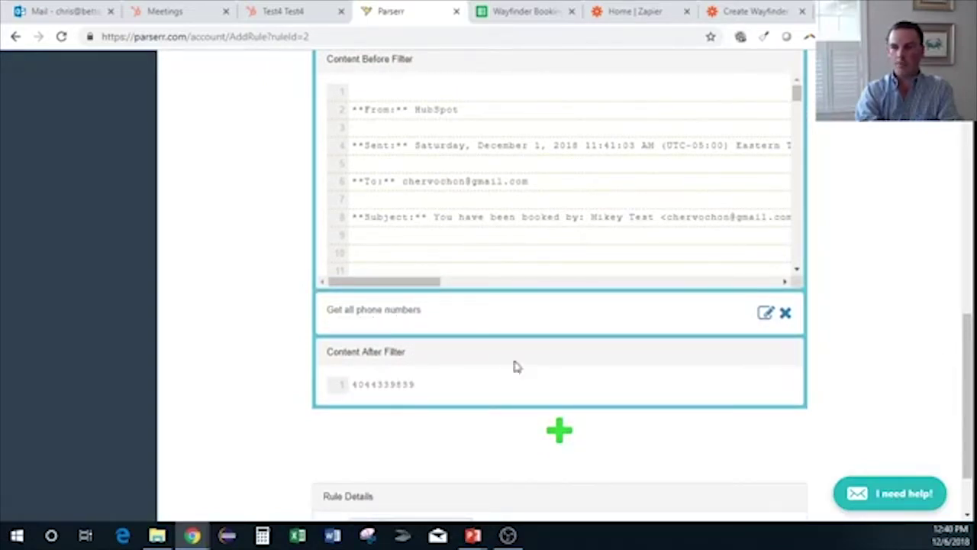
Step: Browse the "Find content you need" options for the phone number filter, close them without saving, and inspect the filtered output
click(765, 314)
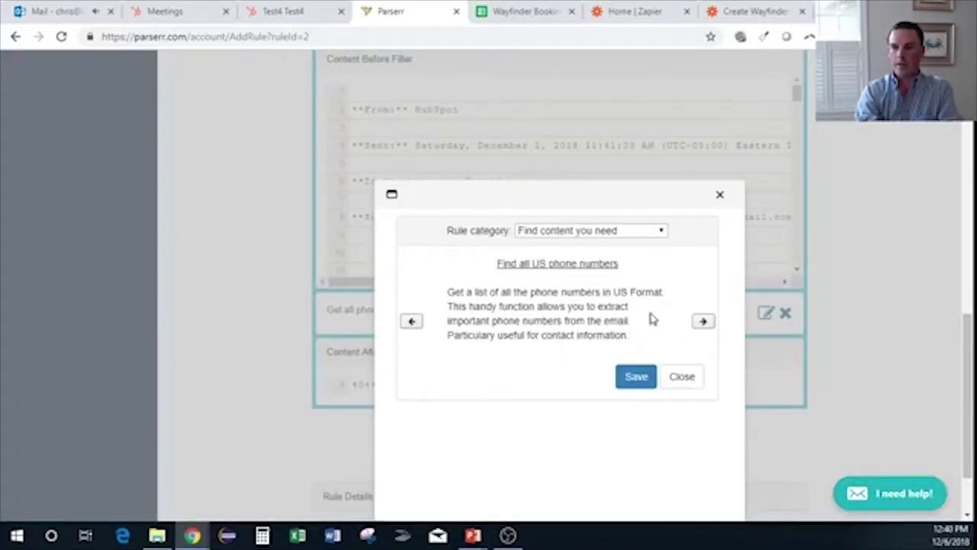
click(661, 232)
click(661, 233)
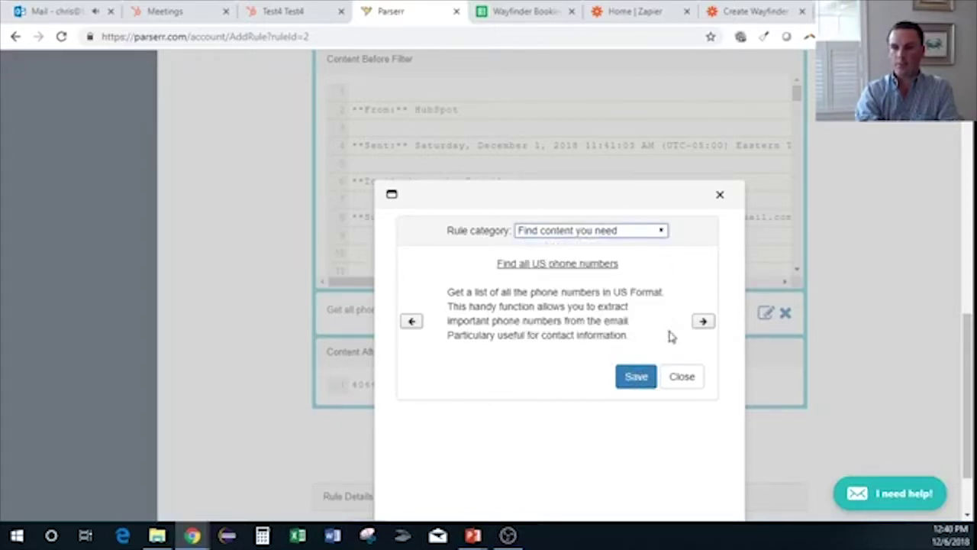
click(709, 324)
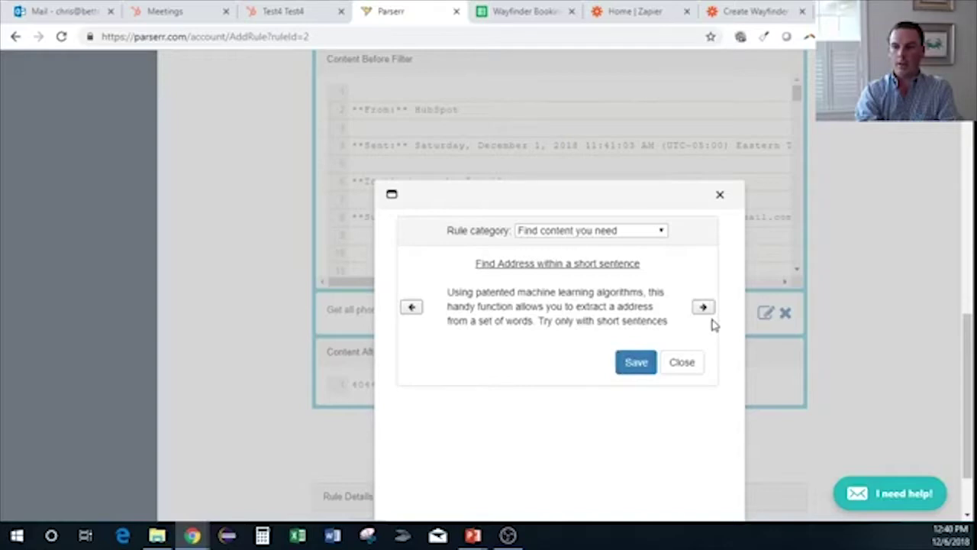
click(703, 307)
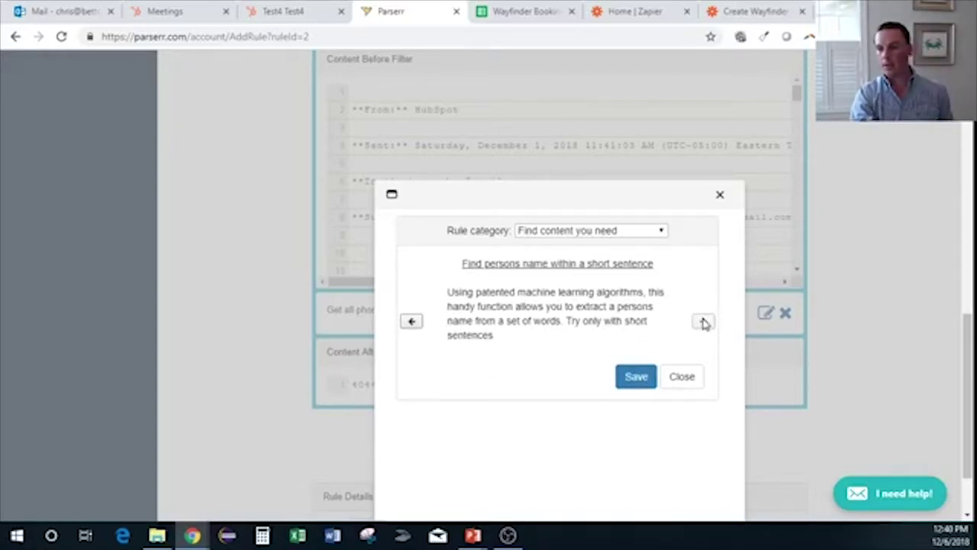
click(703, 323)
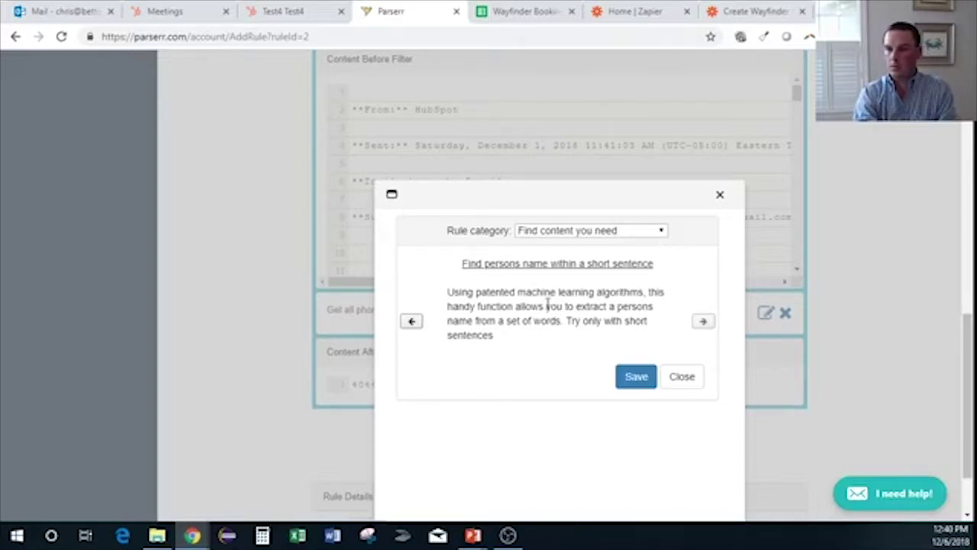
click(407, 321)
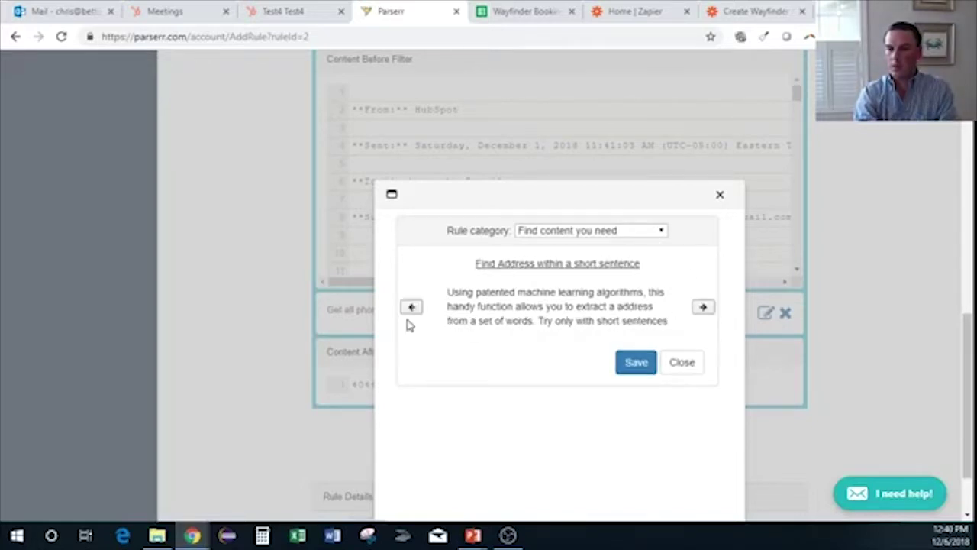
click(409, 309)
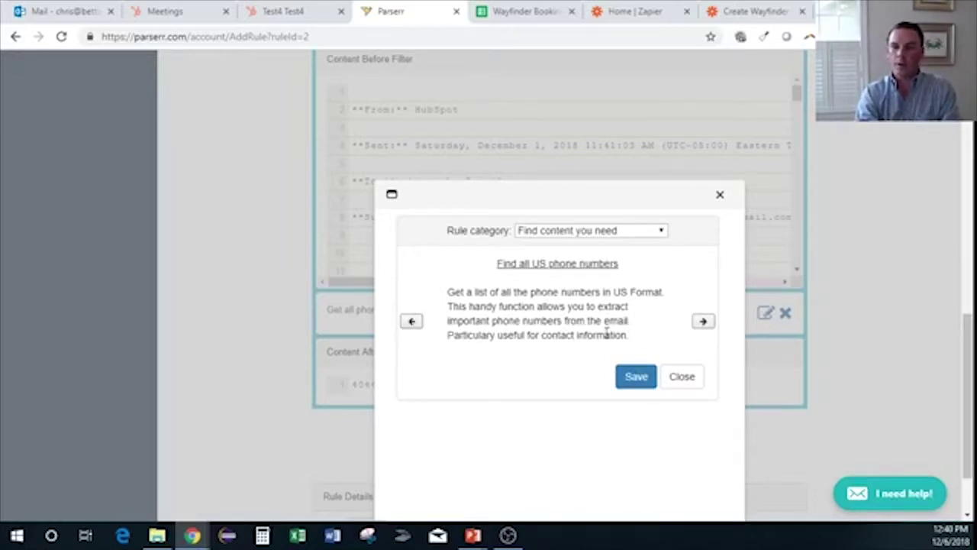
click(691, 383)
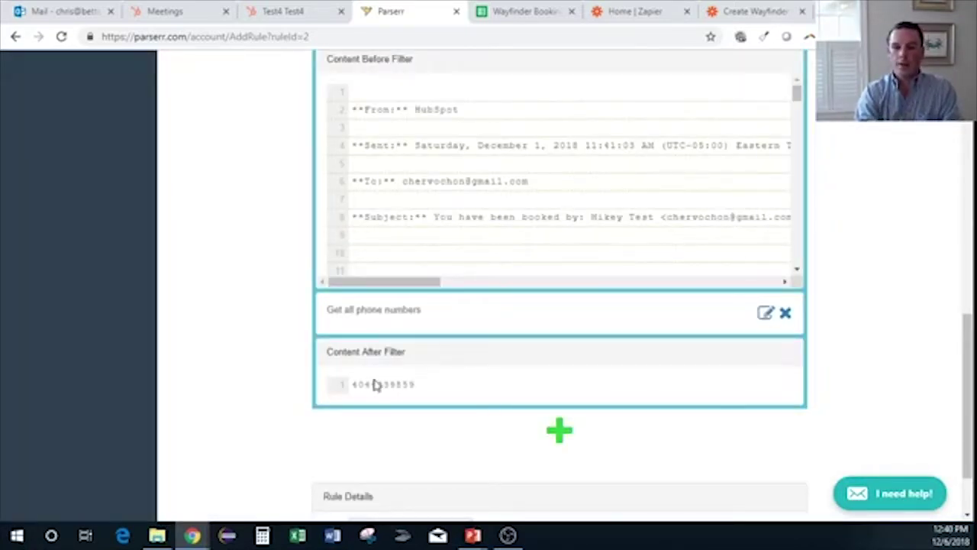
drag(366, 384, 406, 384)
click(455, 392)
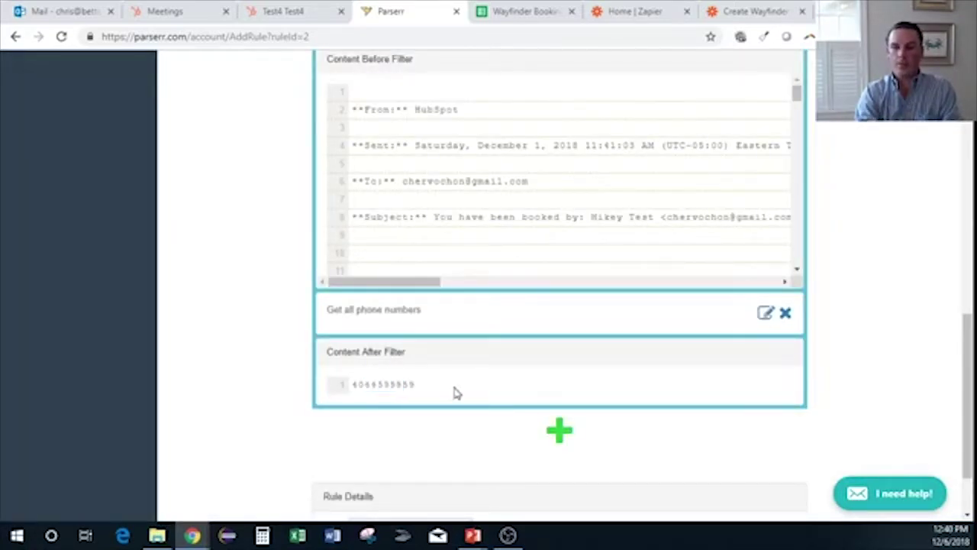
Step: Return to the rules list, open the existing Google Sheets integration, and review the mappings between Parserr rules and Wayfinder Bookings columns
click(964, 195)
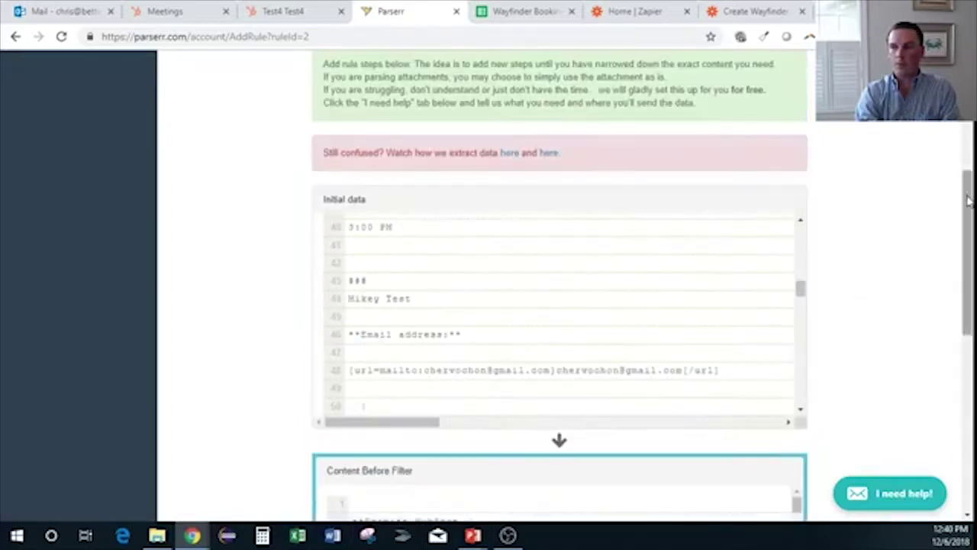
scroll(968, 200, up, 4)
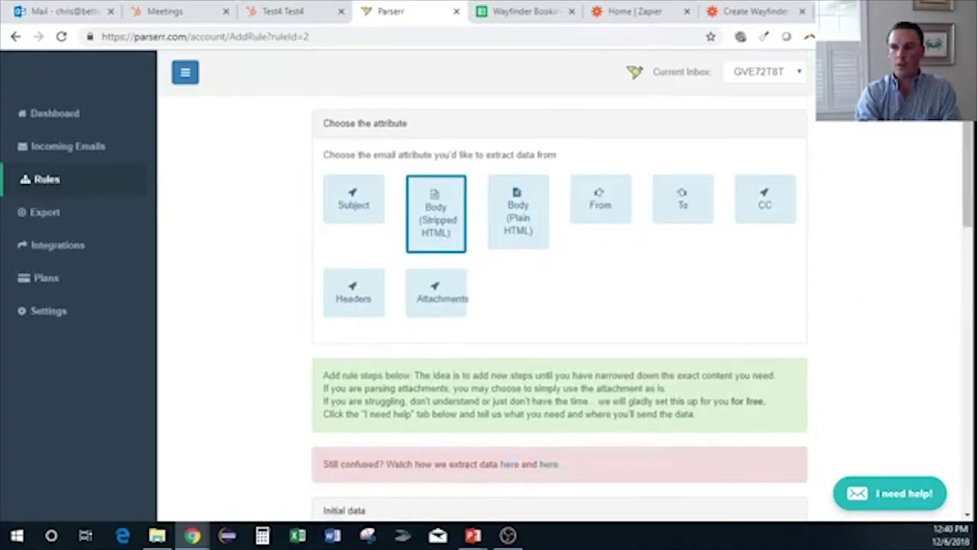
click(39, 183)
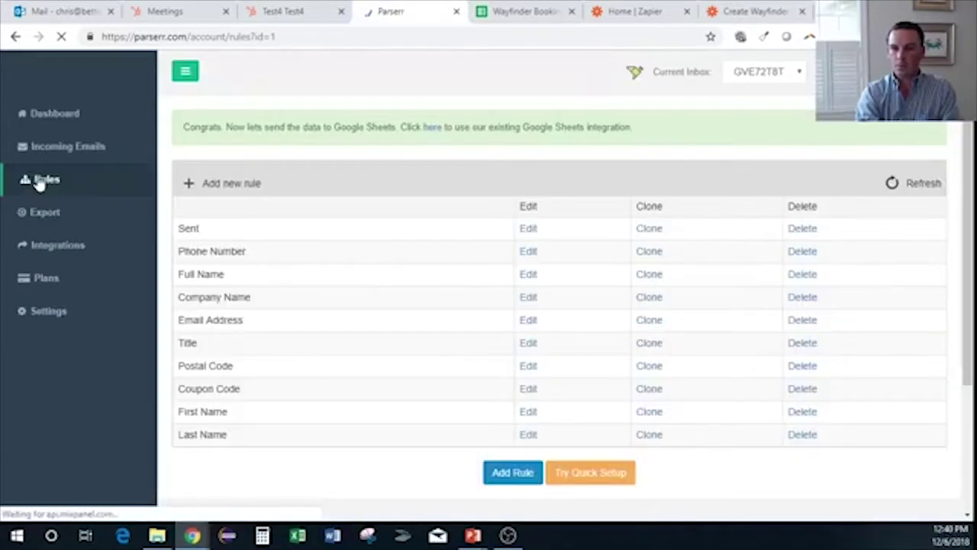
click(441, 130)
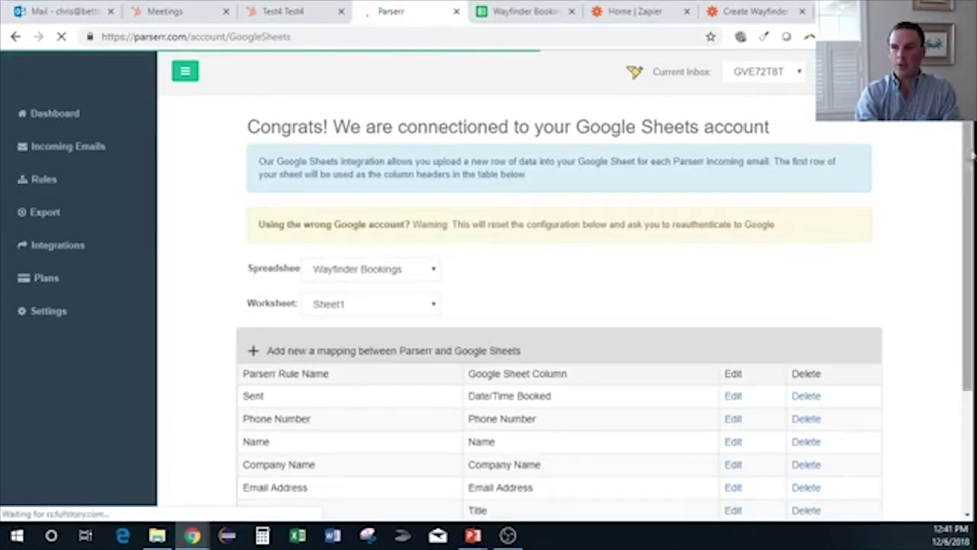
scroll(966, 281, down, 2)
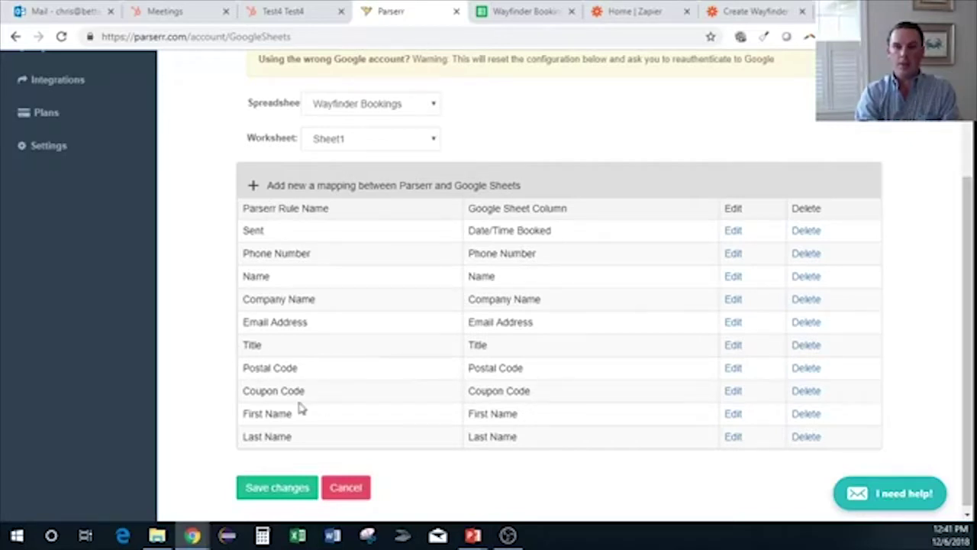
Step: Switch to the Wayfinder Bookings spreadsheet and inspect the test booking rows and the first empty row
click(553, 9)
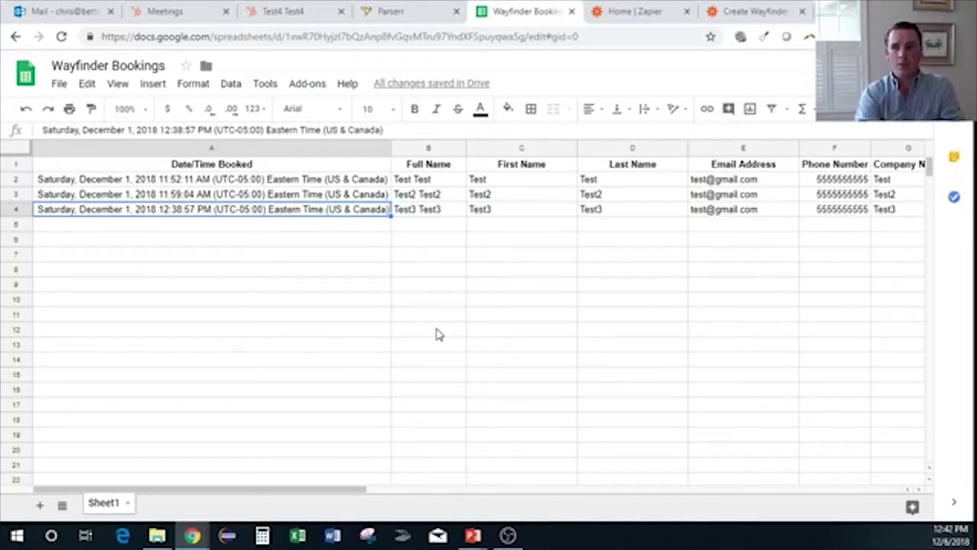
click(750, 210)
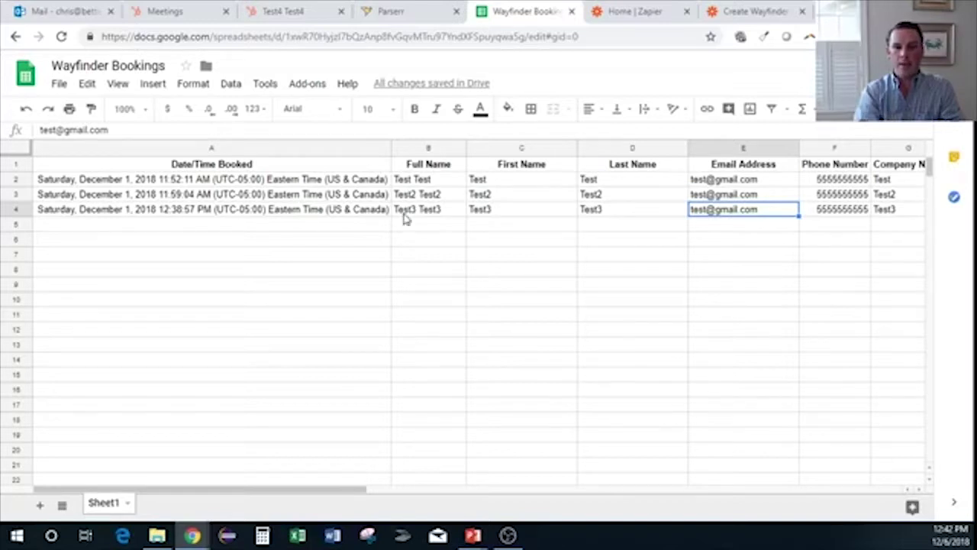
click(318, 225)
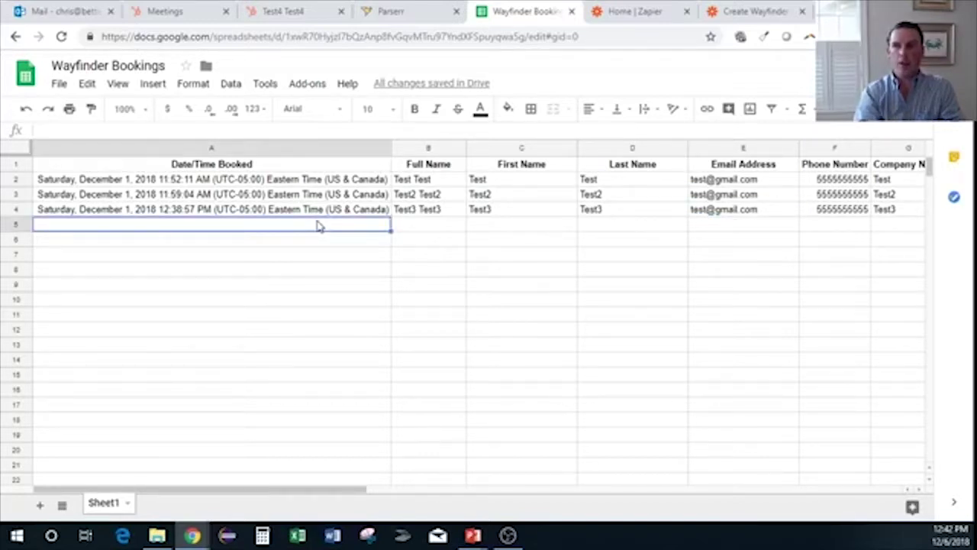
Step: Switch to the "Create Wayfinder Customer and Send Invoice" Zap in Zapier and review its sequence from the trigger to Create or Update Contact
click(725, 9)
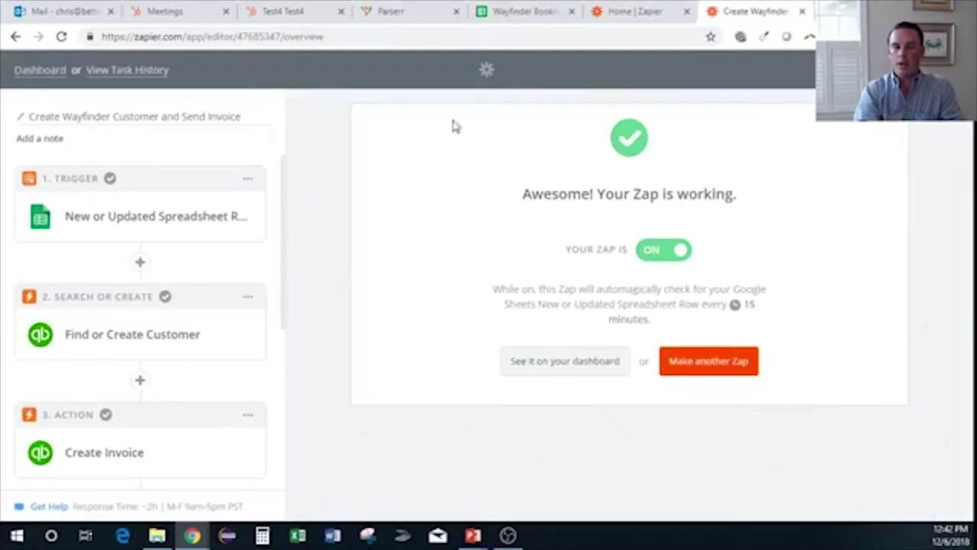
drag(283, 179, 281, 122)
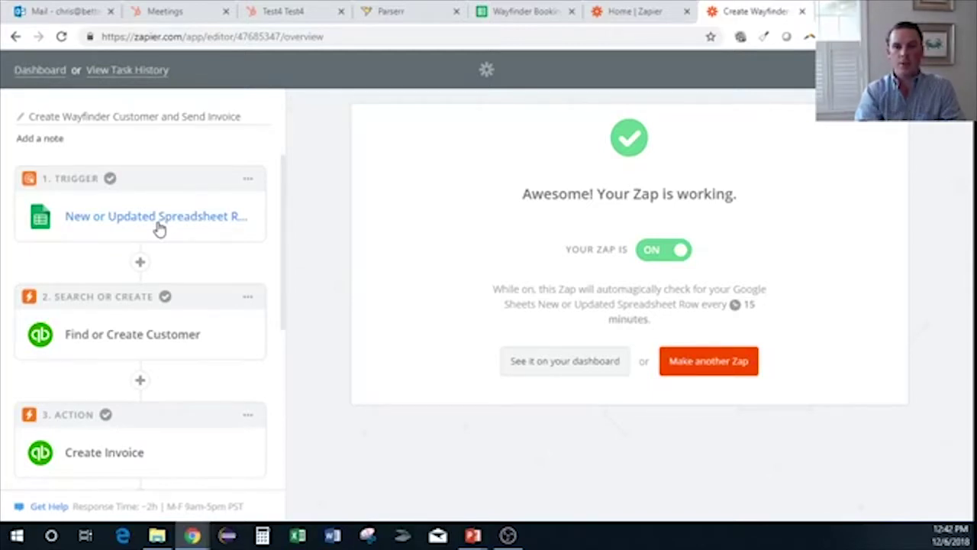
drag(279, 201, 277, 260)
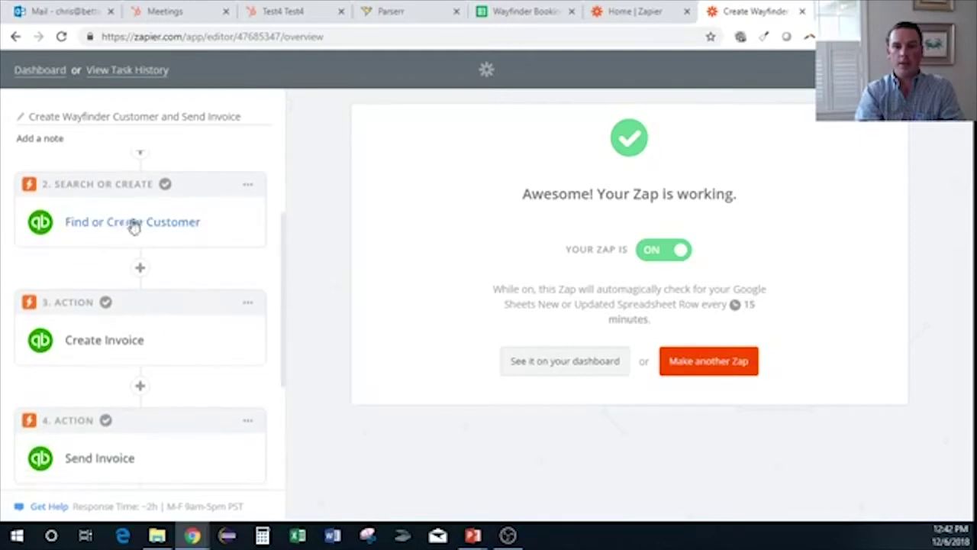
drag(283, 229, 283, 266)
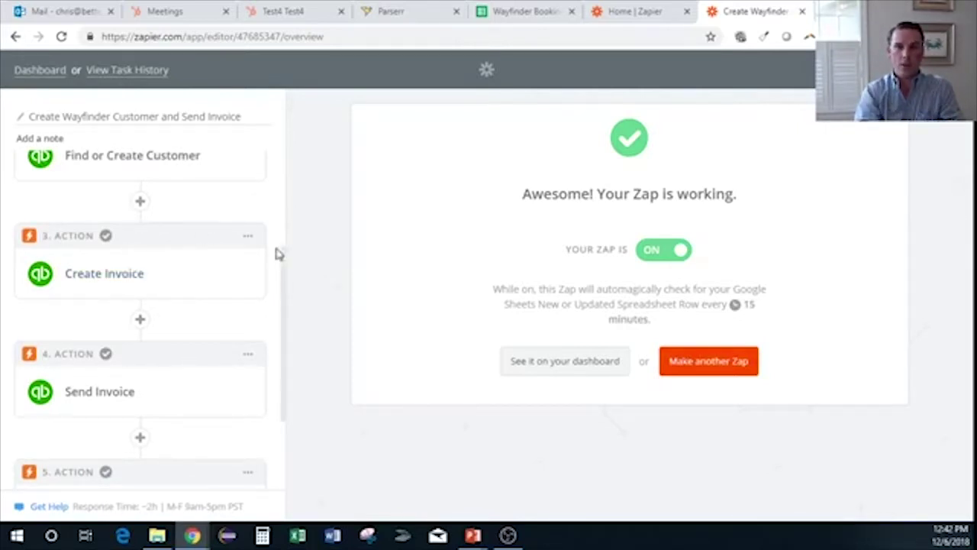
drag(279, 261, 282, 277)
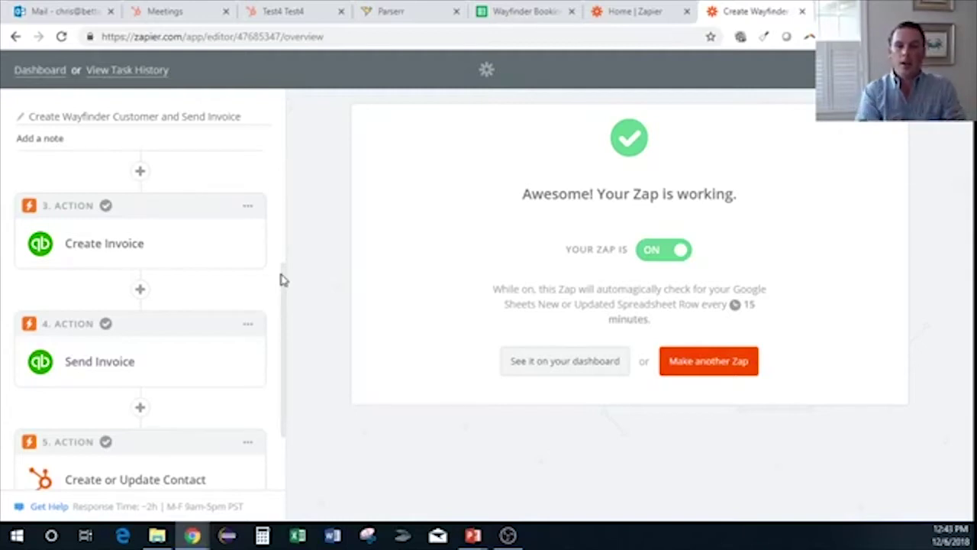
drag(280, 281, 275, 341)
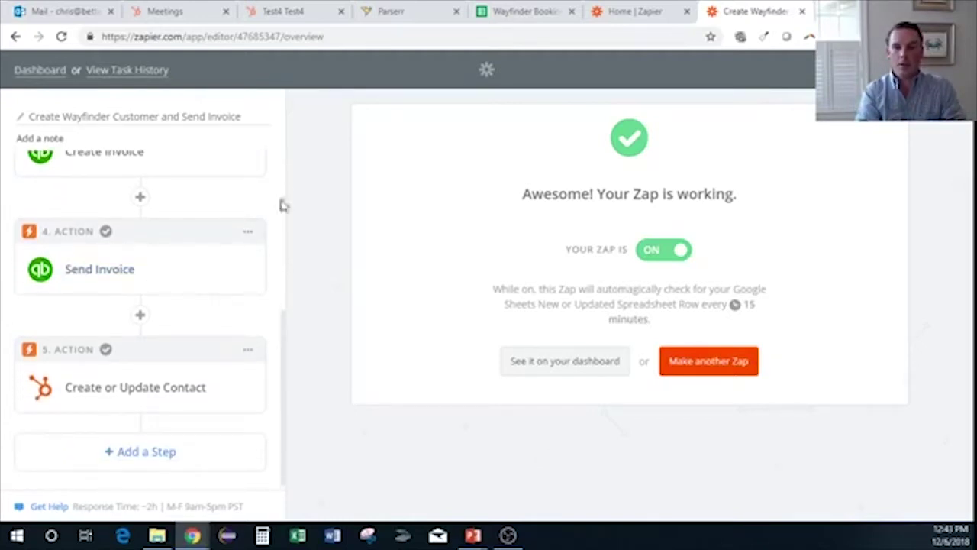
Step: Switch to the forwarded SOAR invoice email and review the amount due, billing details and Wayfinder line item
mouse_move(194, 534)
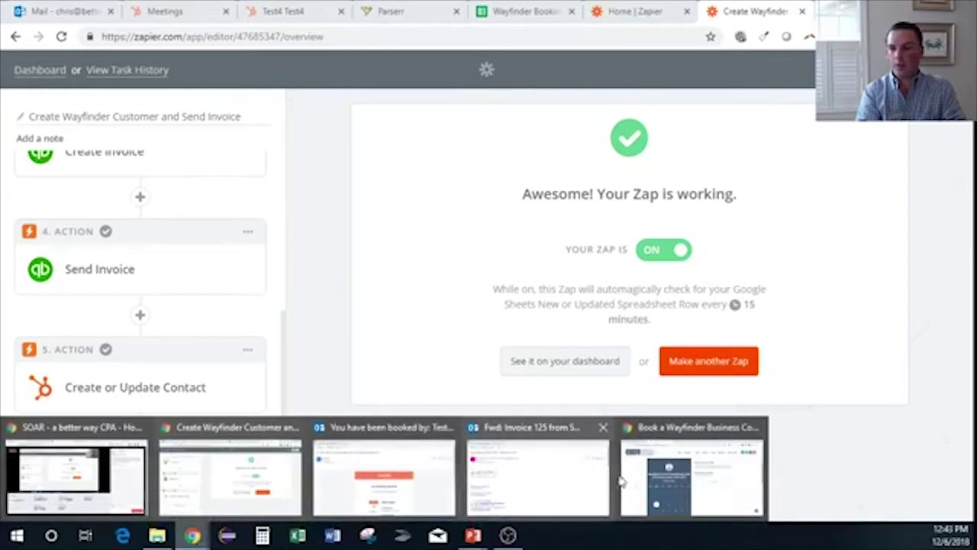
click(576, 485)
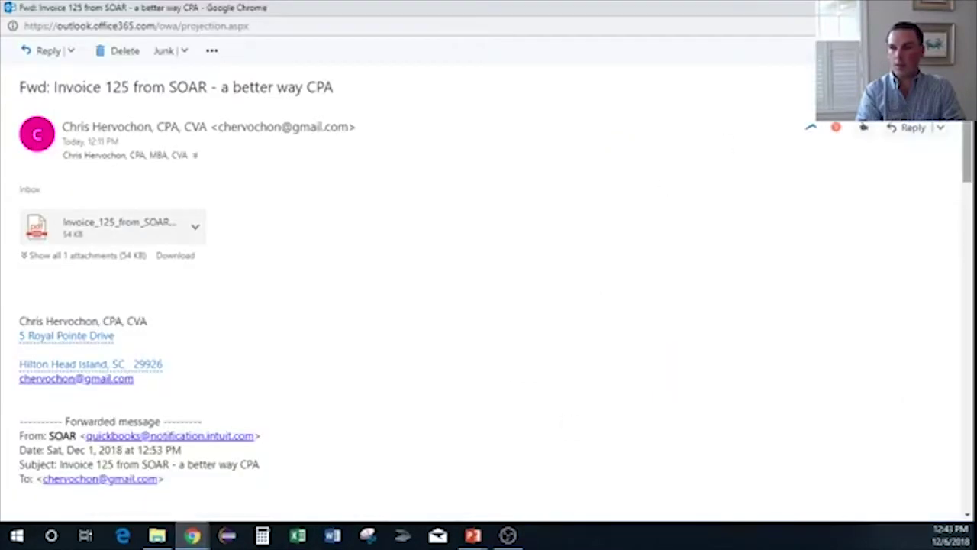
drag(965, 157, 960, 296)
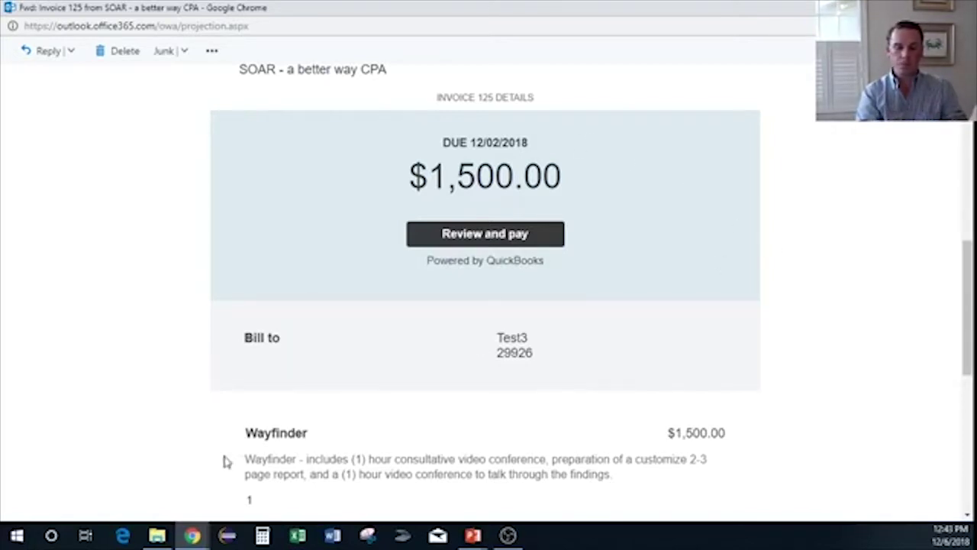
Step: Return to the Zapier window and expand the New or Updated Spreadsheet Row trigger at the start of the Zap
mouse_move(193, 536)
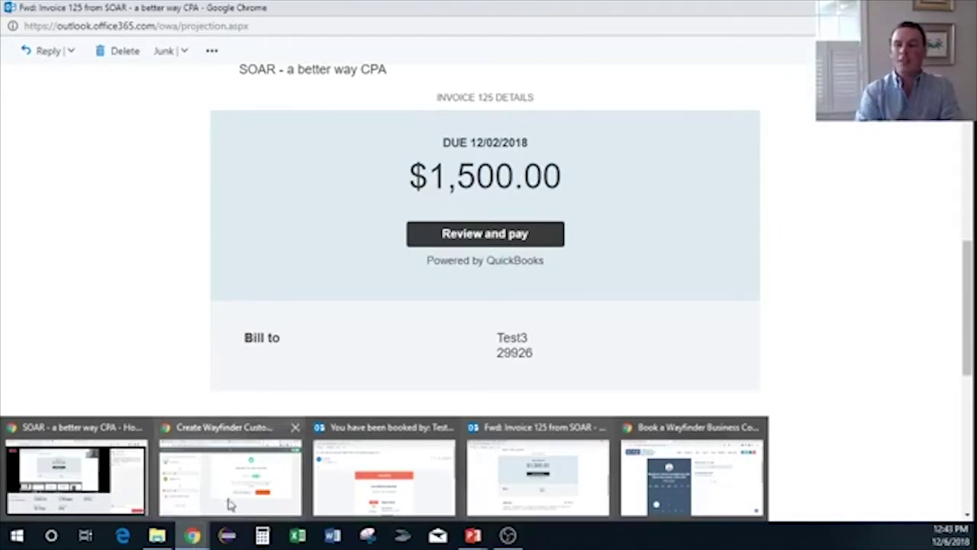
click(546, 496)
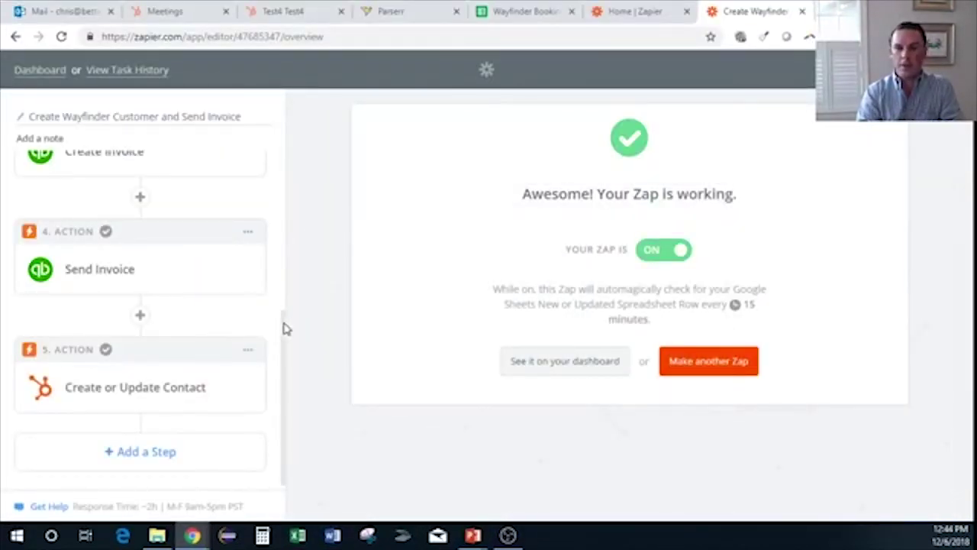
drag(283, 328, 290, 174)
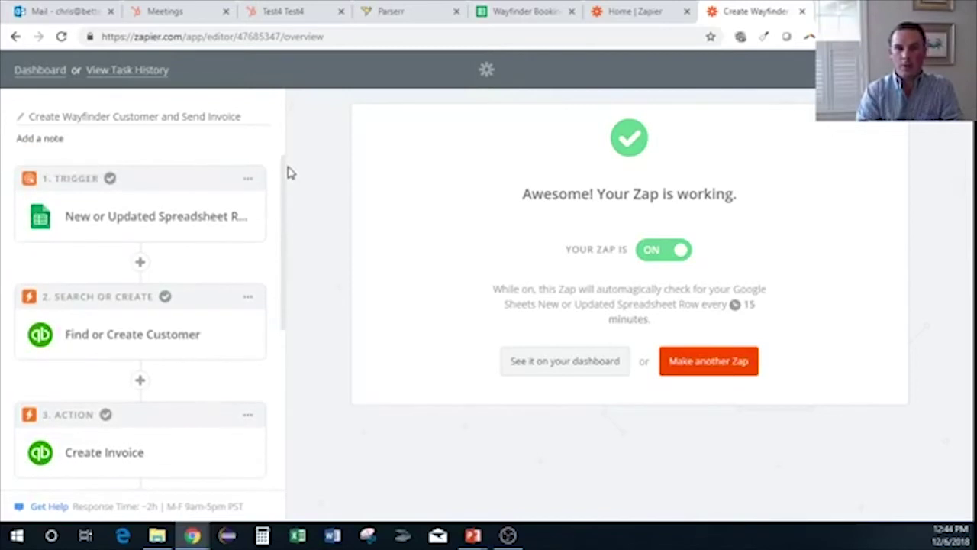
click(178, 222)
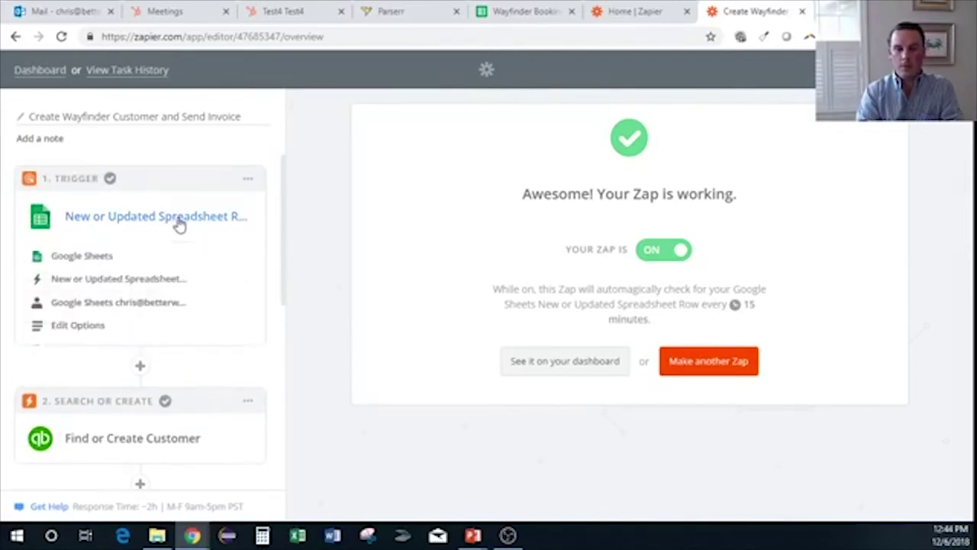
Step: Review the trigger's app, trigger type, connected Google Sheets account, and spreadsheet, worksheet and trigger column options
click(87, 256)
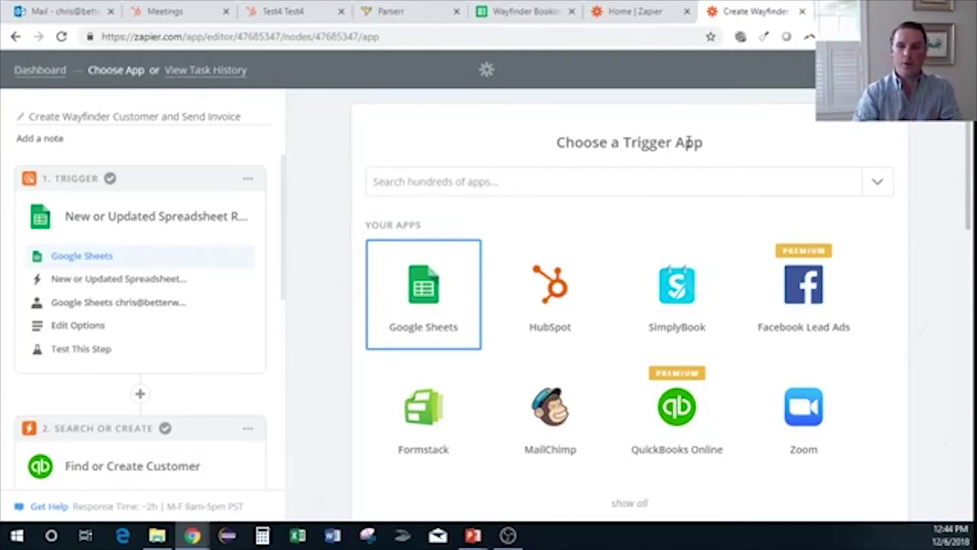
click(150, 279)
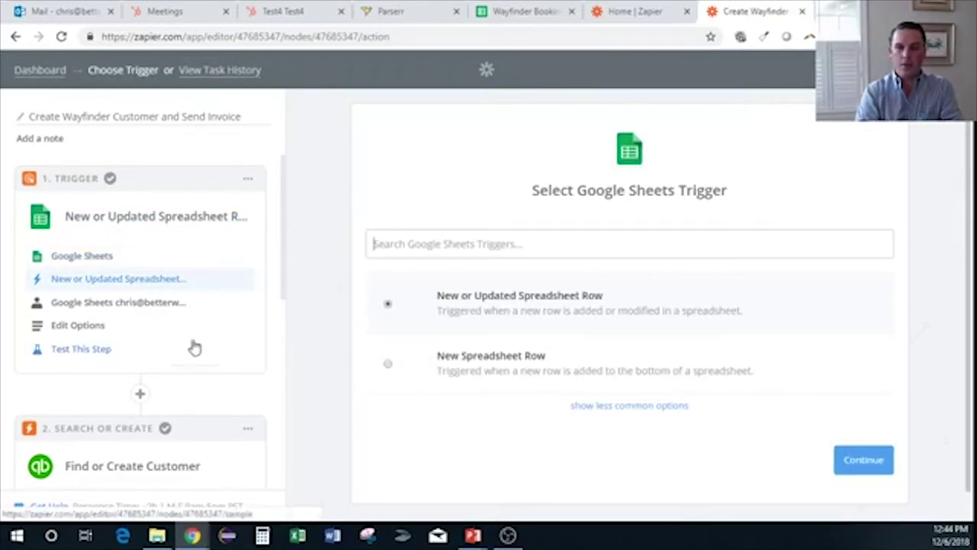
click(143, 302)
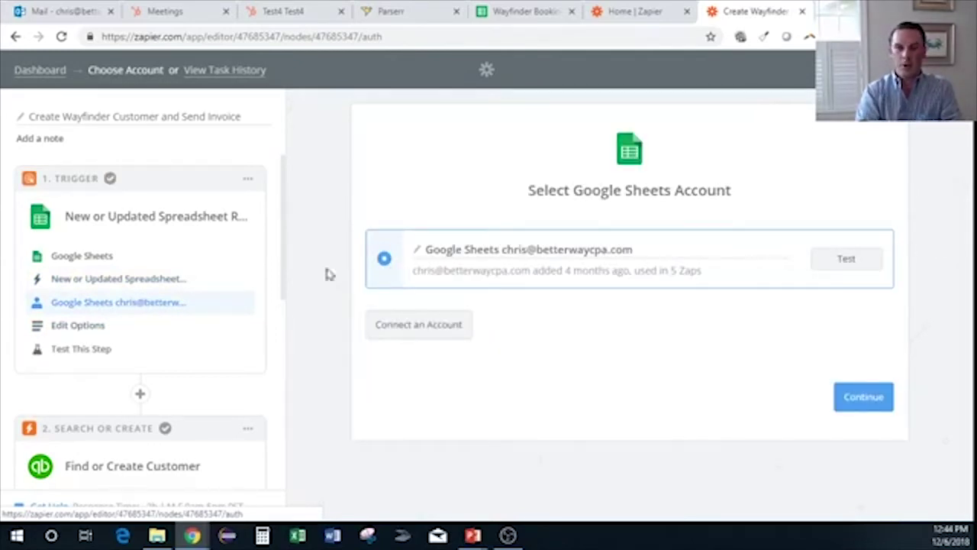
click(85, 328)
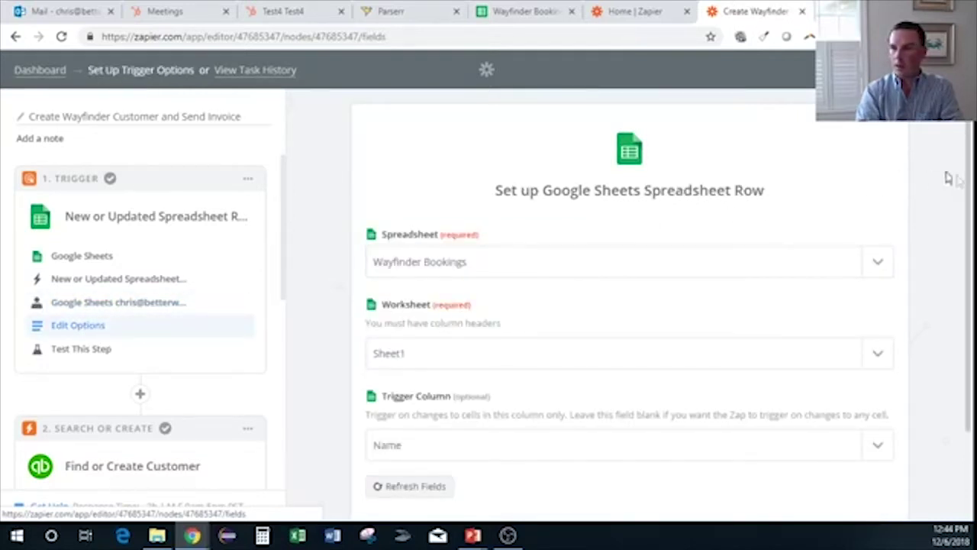
drag(968, 187, 967, 263)
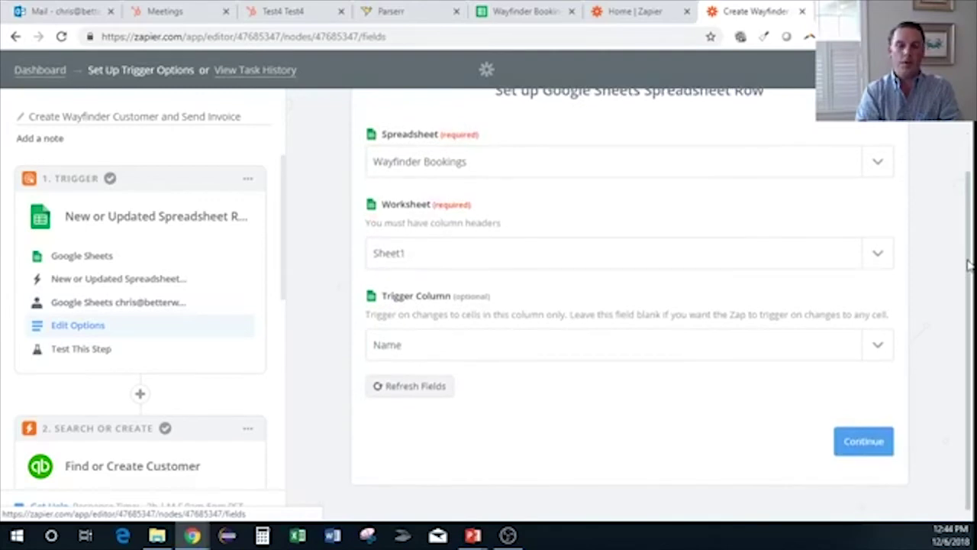
drag(968, 263, 964, 288)
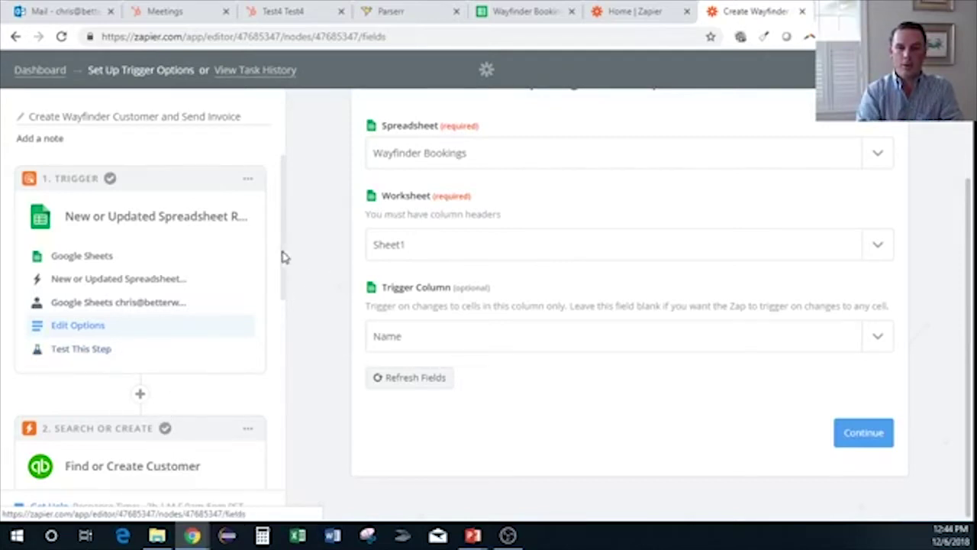
Step: Expand the Find or Create Customer step and review its QuickBooks Online action choice and connected account
drag(282, 257, 285, 354)
mouse_move(145, 235)
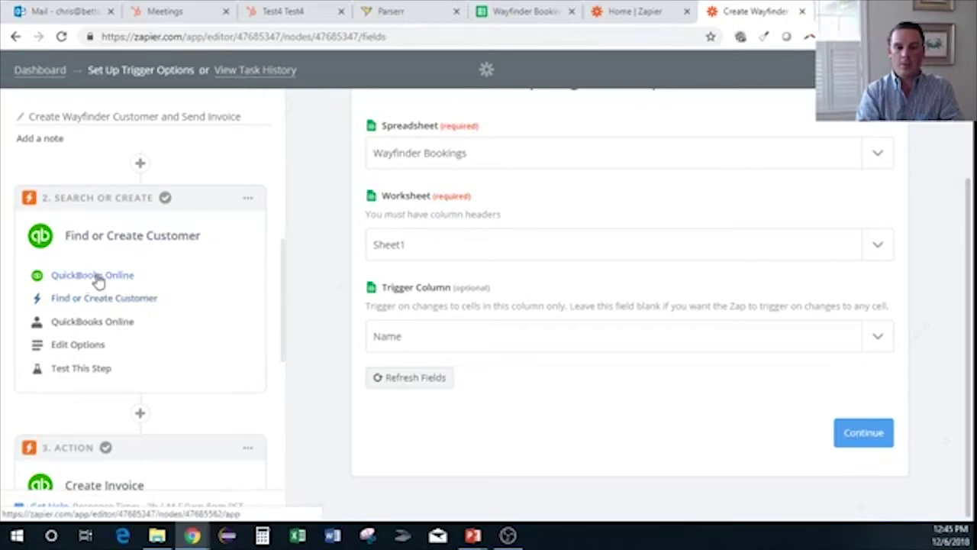
click(93, 298)
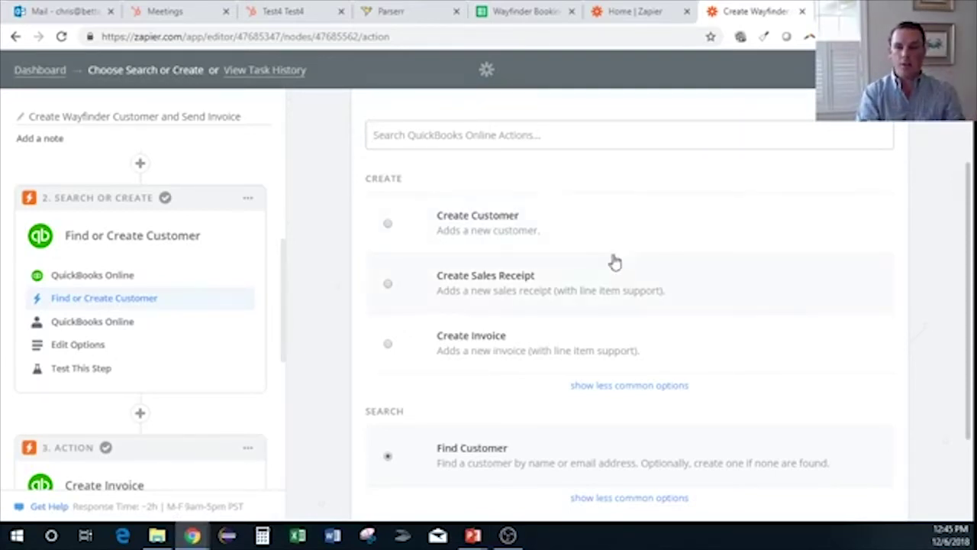
click(111, 325)
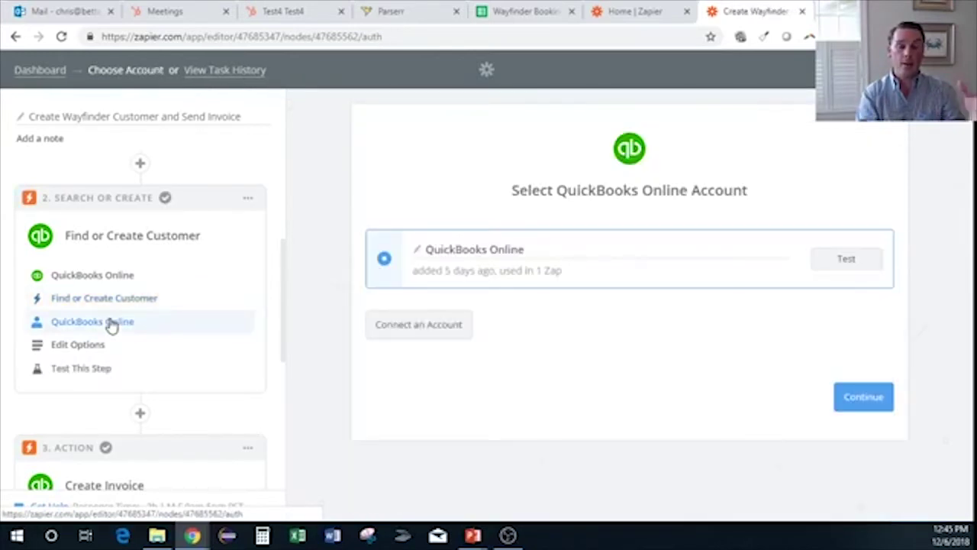
Step: Examine the customer step's search and field mapping options, and list the spreadsheet fields available for Shipping Address Country
click(79, 346)
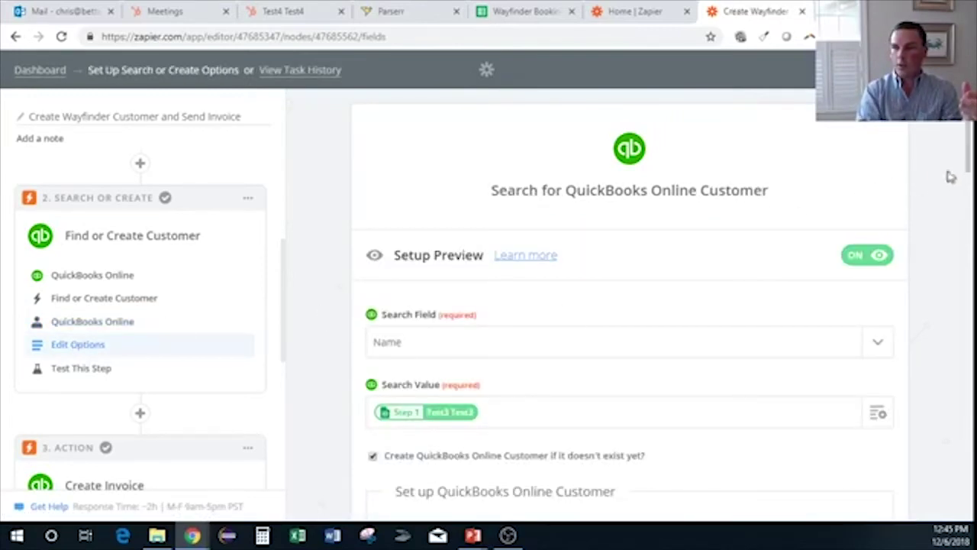
scroll(969, 151, down, 3)
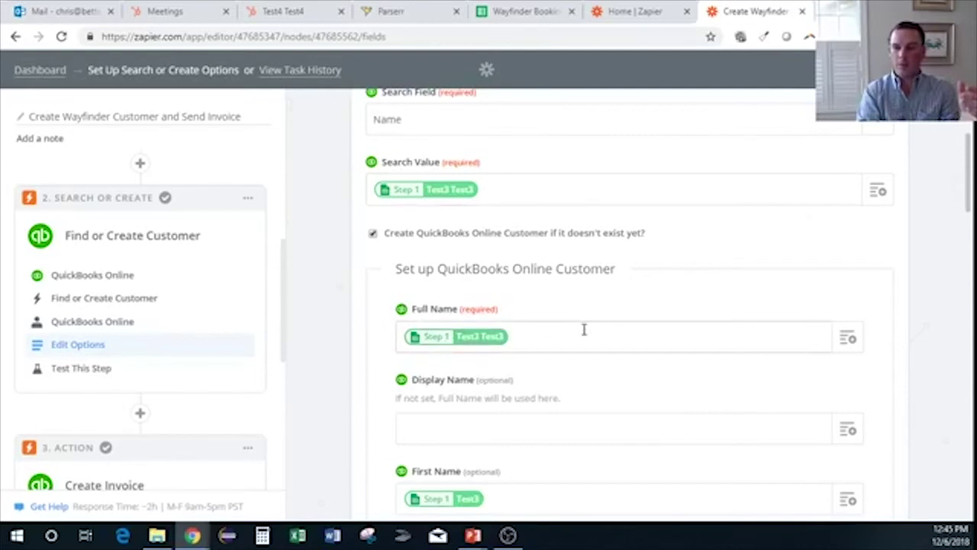
drag(968, 166, 882, 453)
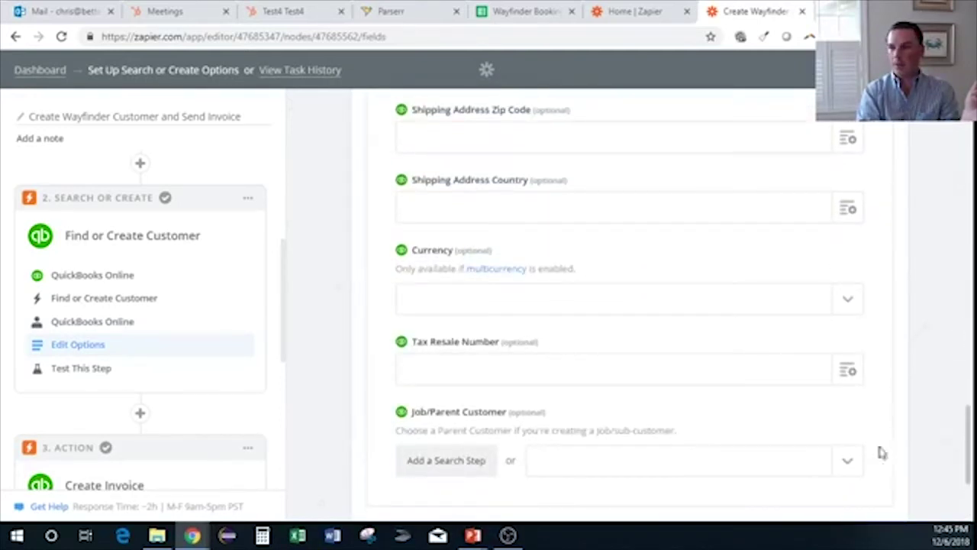
click(847, 209)
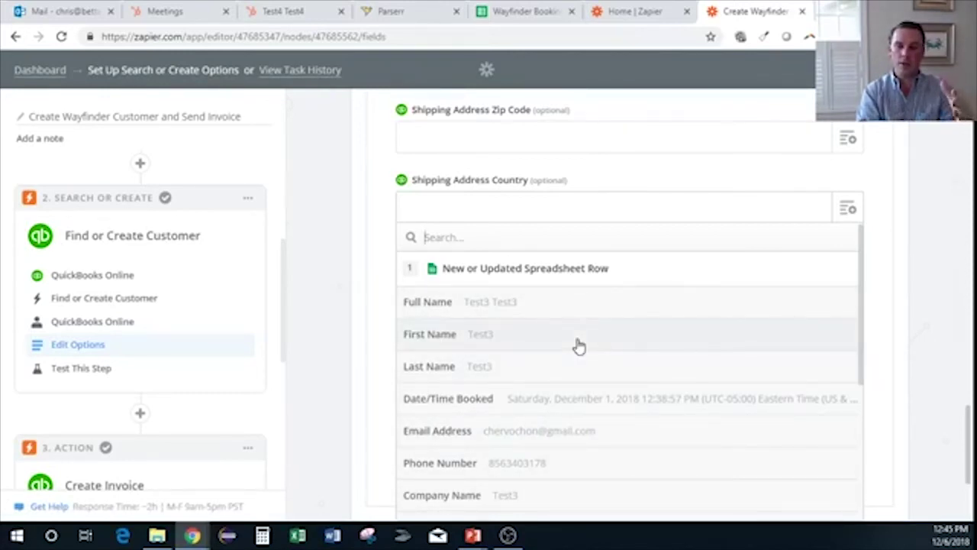
Step: Close the field list without choosing a value and expand the Create Invoice action step
click(283, 287)
drag(283, 287, 272, 384)
click(114, 211)
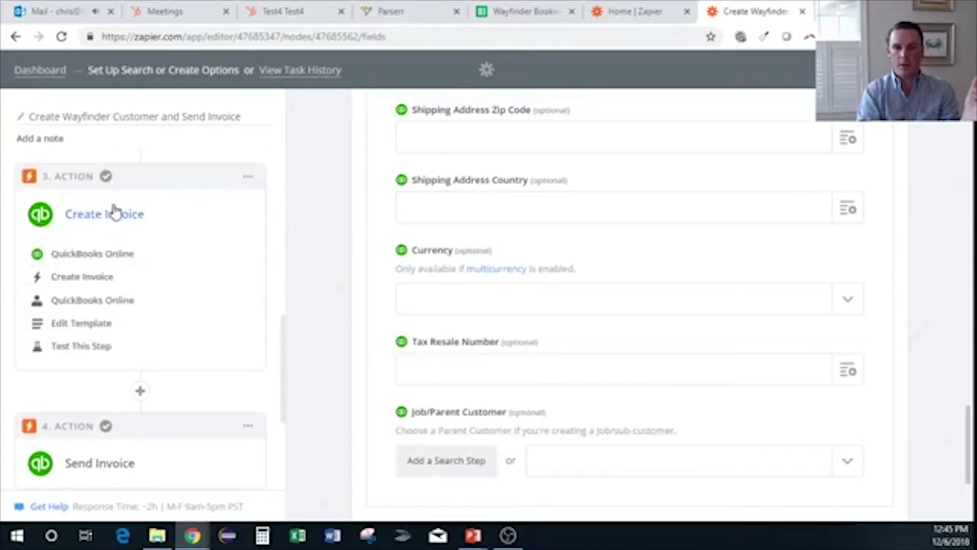
Step: Open the Create Invoice step's template, examine its line item, tax, discount and custom fields, and review the Zap's remaining actions
click(84, 324)
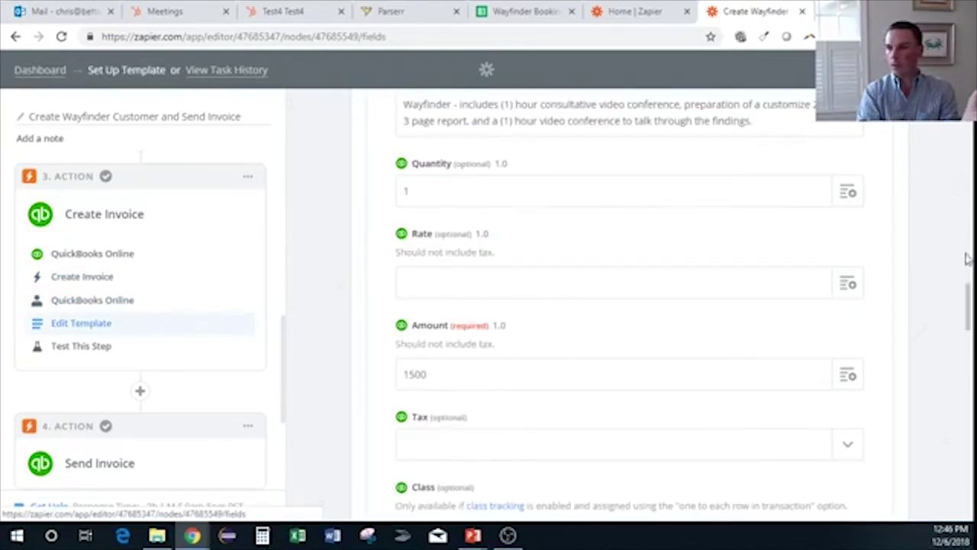
scroll(966, 283, up, 2)
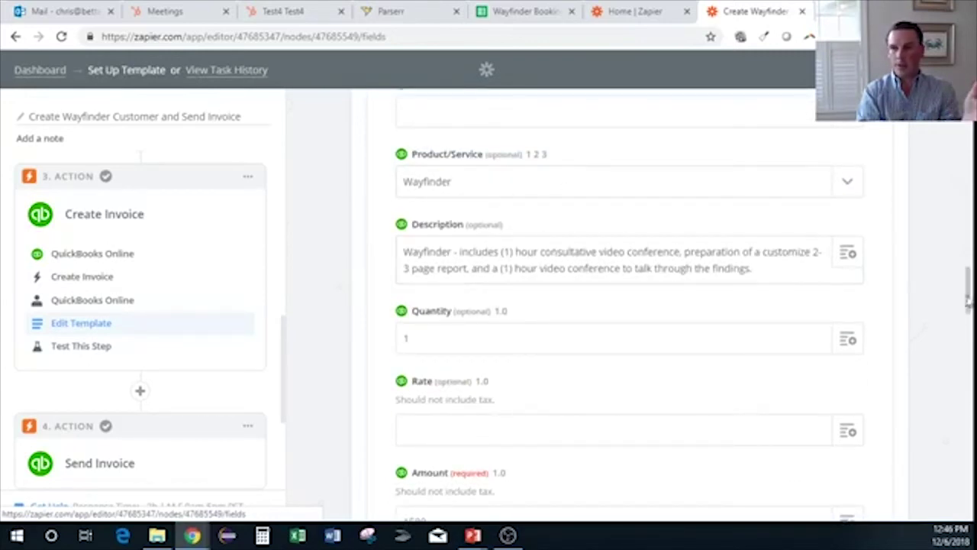
drag(968, 302, 968, 425)
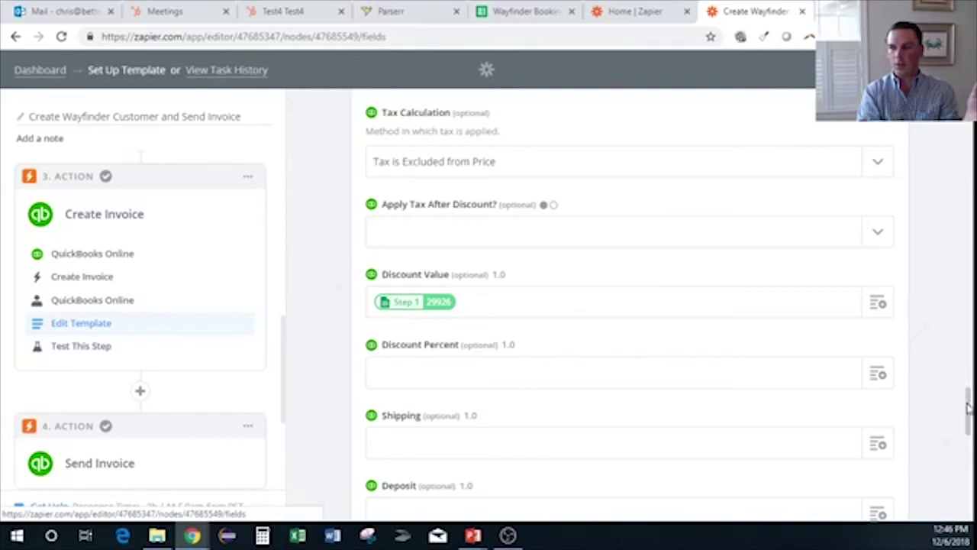
drag(967, 409, 968, 488)
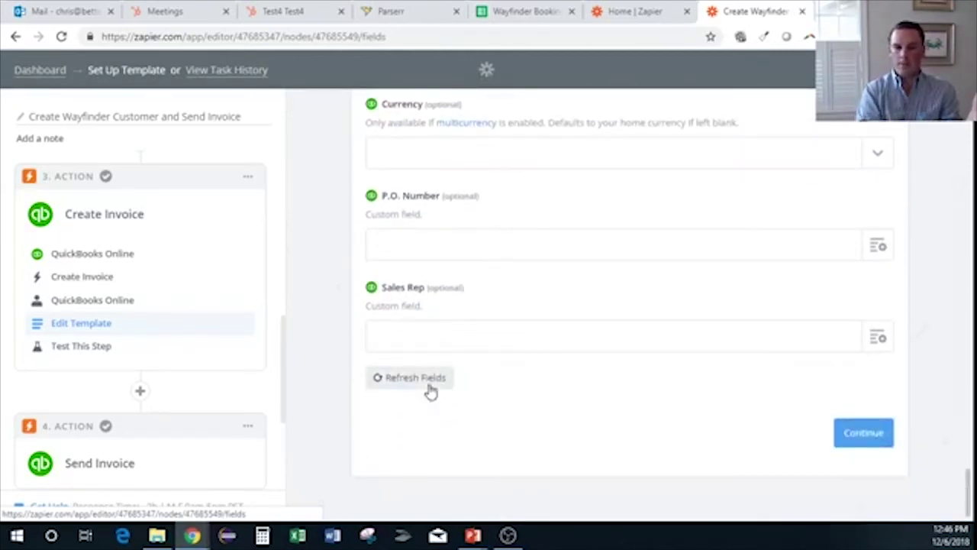
drag(282, 348, 279, 434)
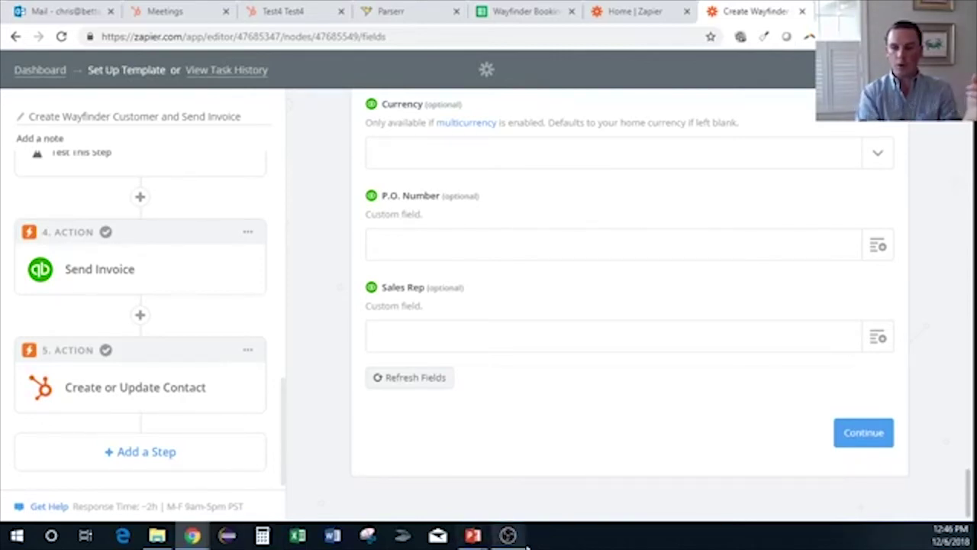
Step: Switch to the PowerPoint slide show and advance from the Automating Data Flow slide to the Let's Connect slide
mouse_move(488, 535)
click(517, 495)
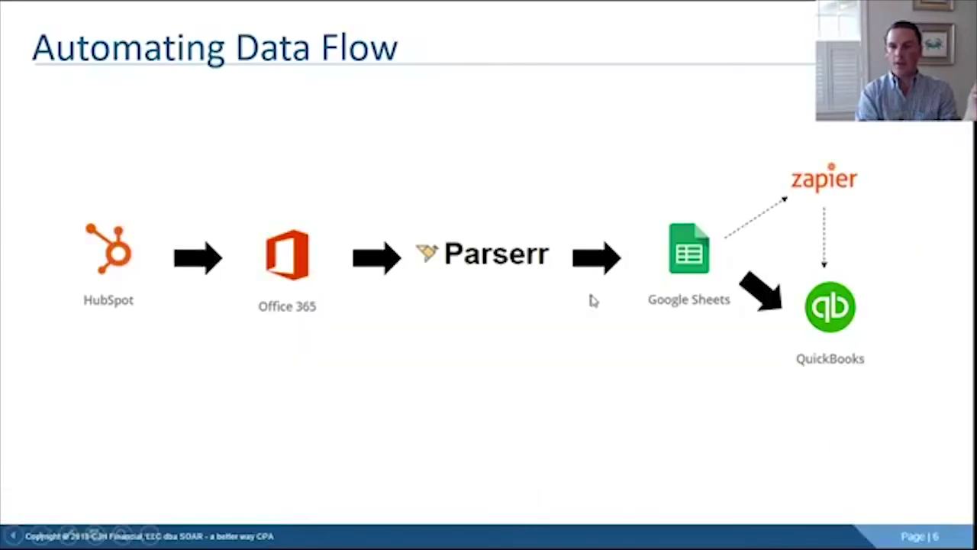
key(Right)
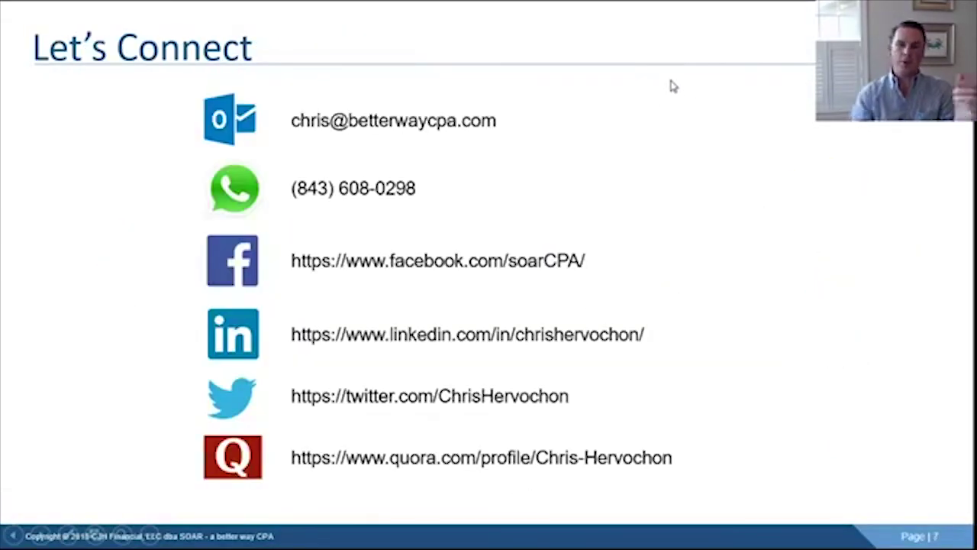